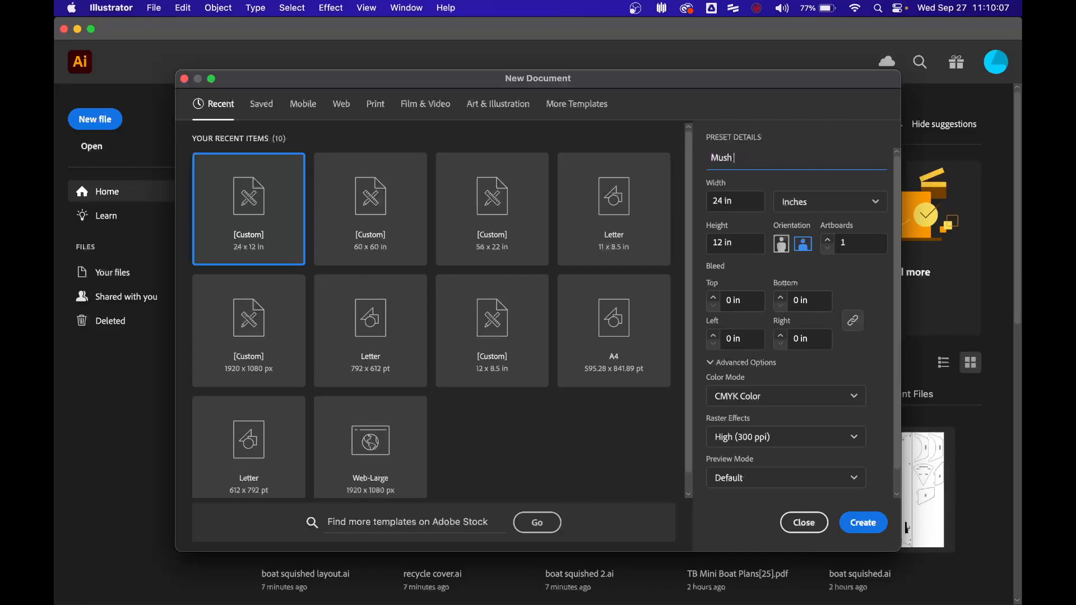
Name the new 24 x 12 in CMYK document "Mush Keychain" and create it.
{"action": "type", "text": "n"}
{"action": "key", "text": "Return"}
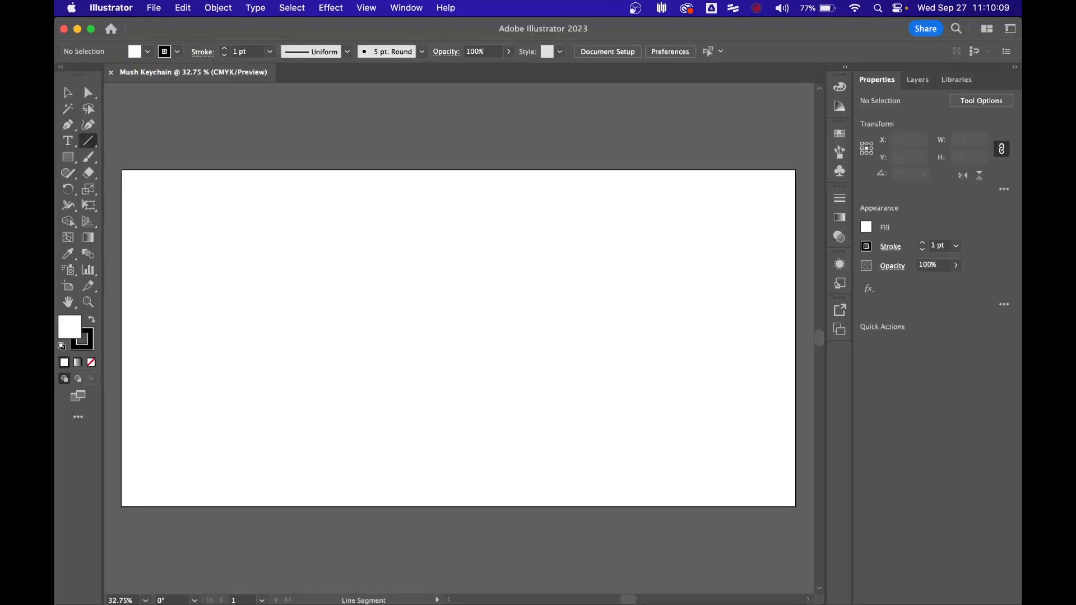
Place a six-sided polygon with a 0.6944 in radius near the artboard's upper-left corner.
{"action": "left_click", "coordinate": [76, 160]}
{"action": "left_click", "coordinate": [75, 158]}
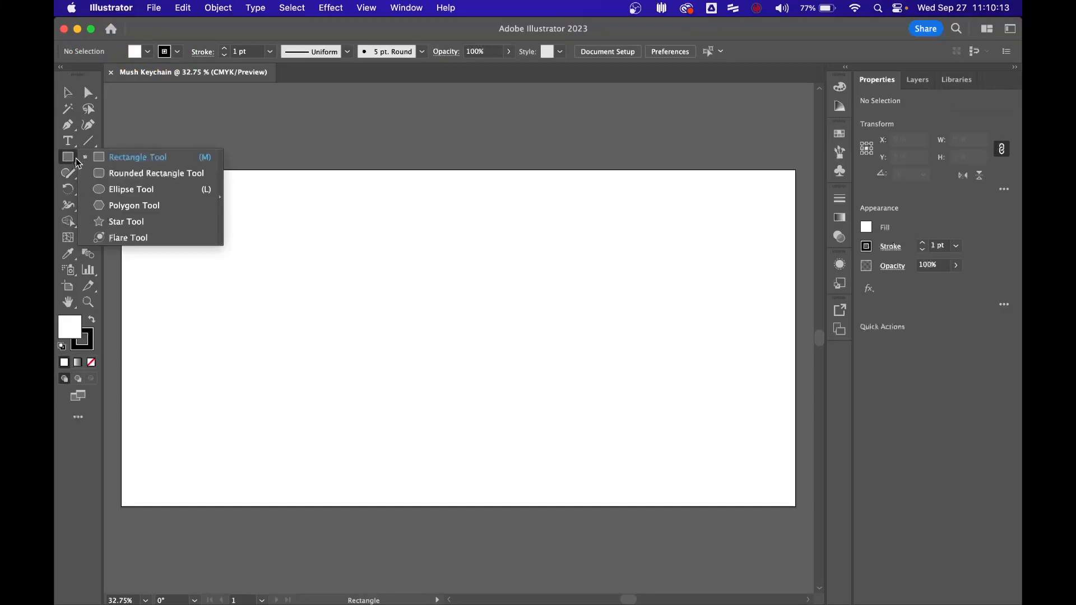
{"action": "left_click", "coordinate": [149, 209]}
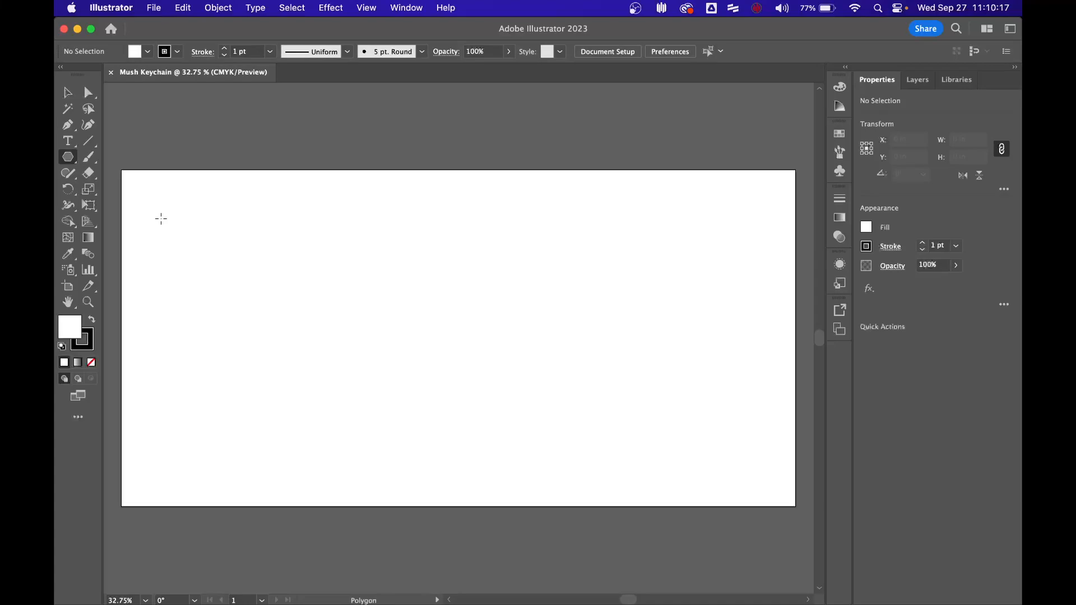
{"action": "left_click", "coordinate": [161, 218]}
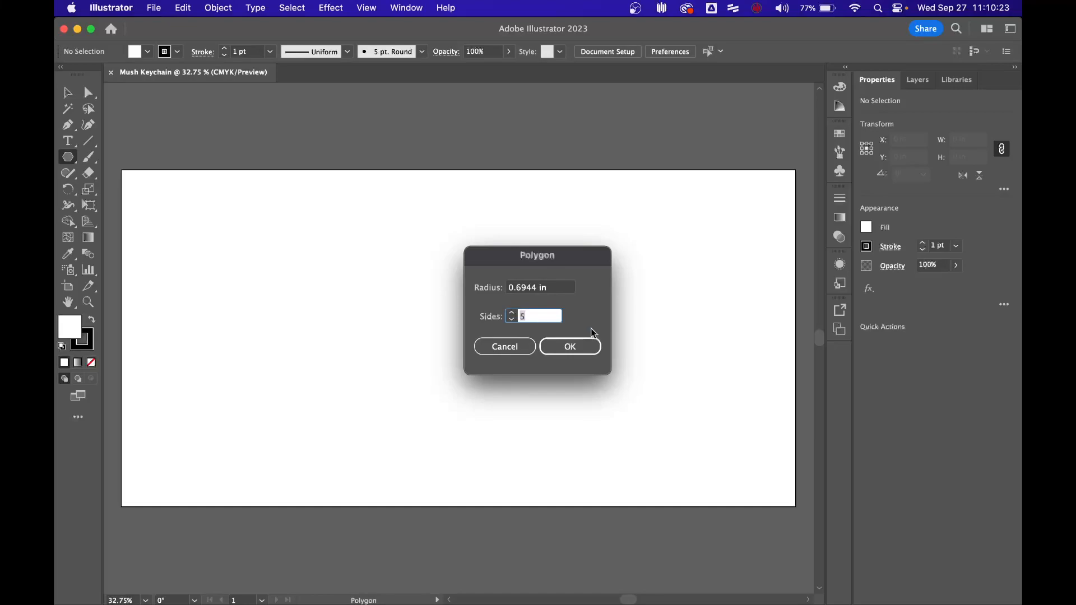
{"action": "left_click", "coordinate": [586, 348]}
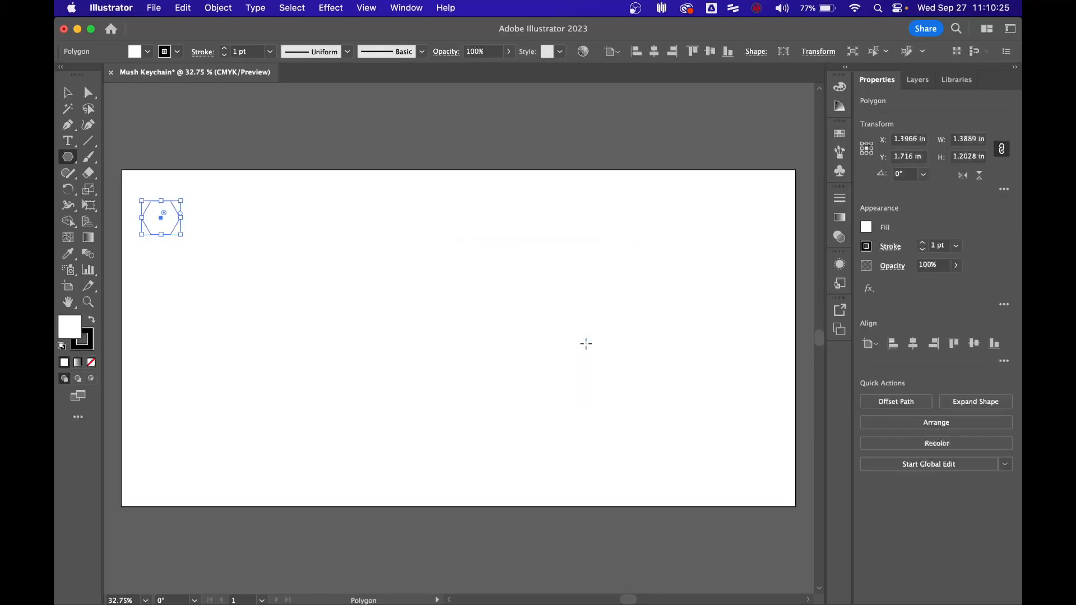
Scale the hexagon up proportionally to about 5.64 in wide and slightly round all its corners.
{"action": "left_click", "coordinate": [69, 88]}
{"action": "left_click_drag", "start_coordinate": [181, 234], "coordinate": [342, 336]}
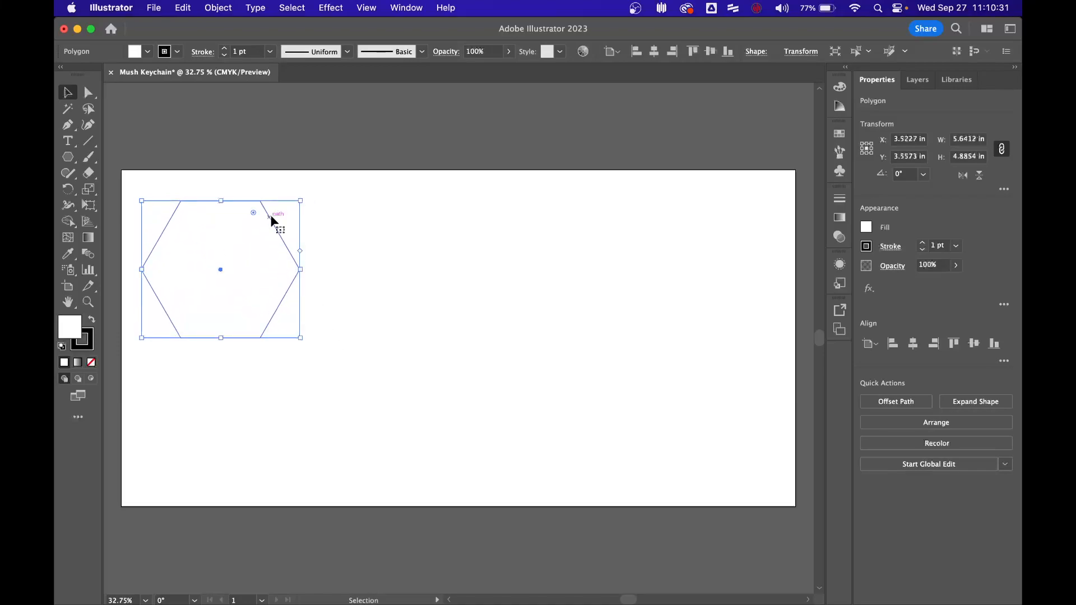
{"action": "left_click_drag", "start_coordinate": [254, 213], "coordinate": [248, 221]}
Set the rounded hexagon's width to 2.912 in with its proportions constrained.
{"action": "left_click", "coordinate": [971, 145]}
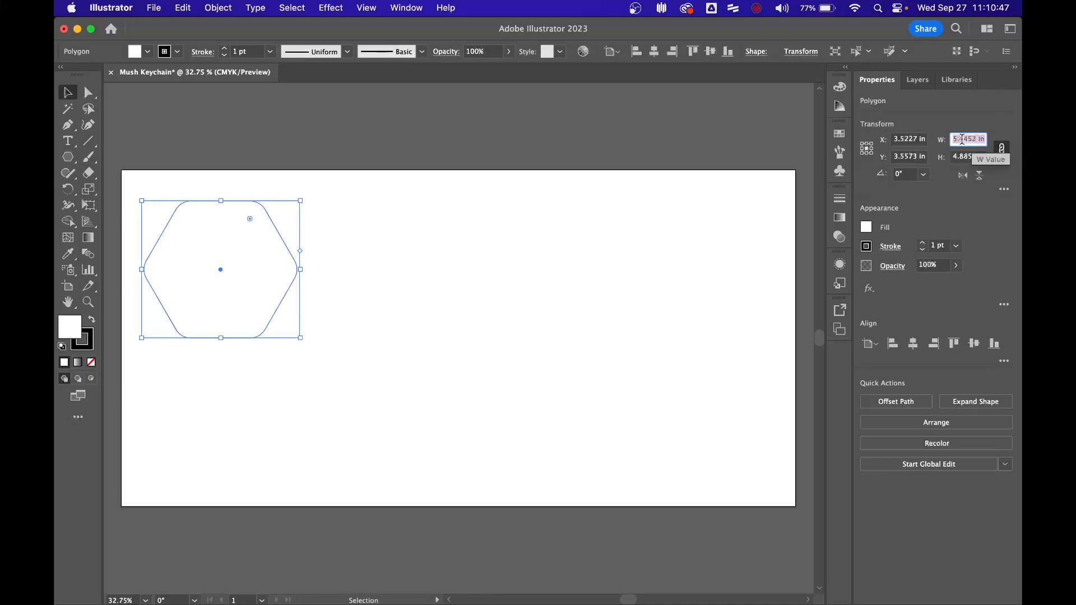
{"action": "type", "text": "2.912"}
{"action": "key", "text": "Tab"}
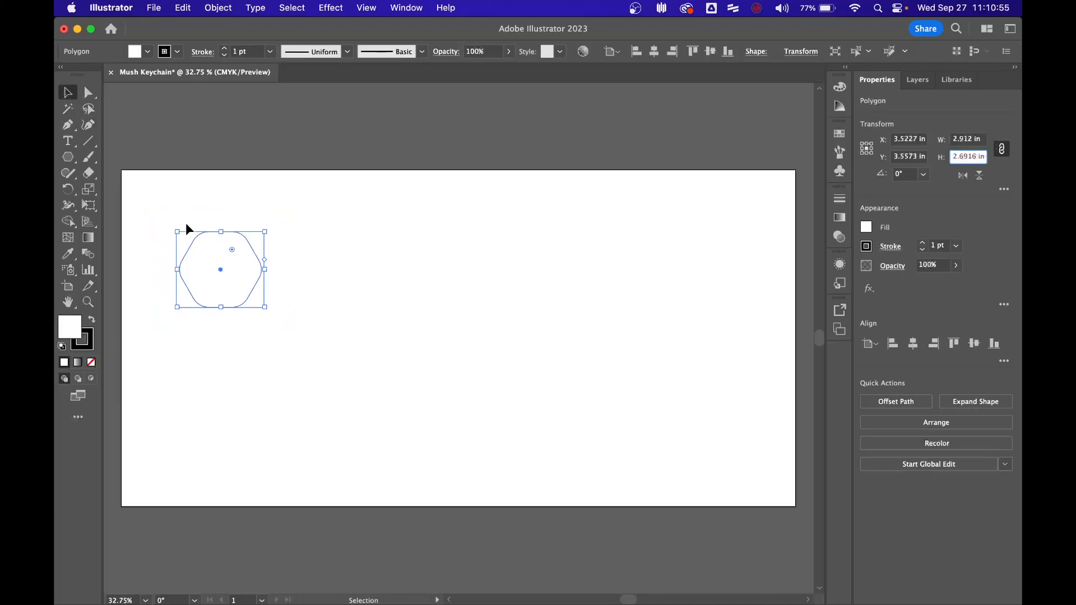
Add the point text "Mush!" on the empty area beside the hexagon.
{"action": "scroll", "coordinate": [186, 223], "scroll_direction": "up", "scroll_amount": 3}
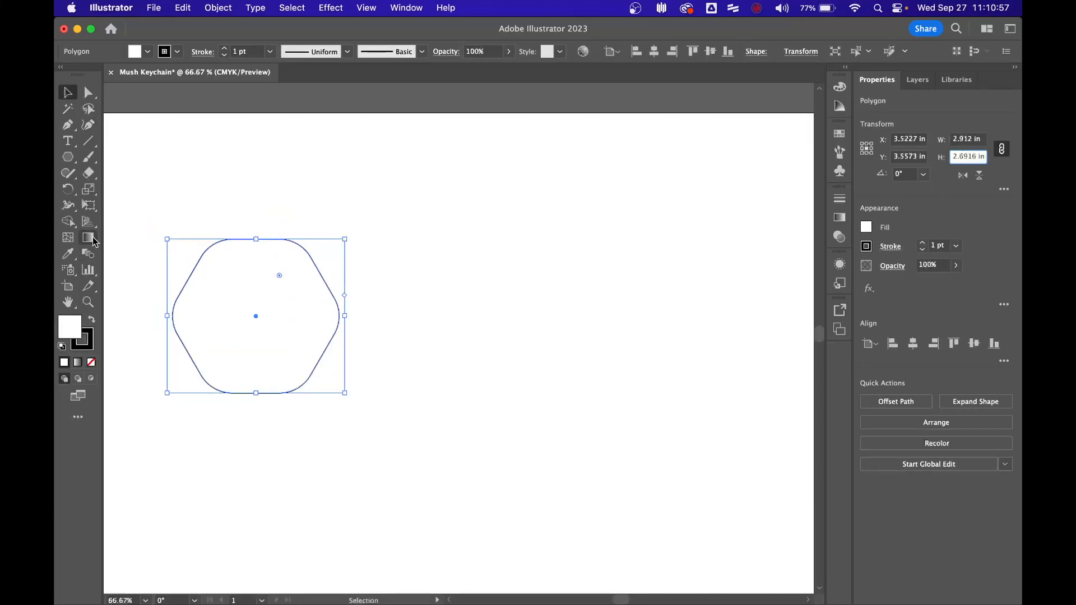
{"action": "left_click", "coordinate": [68, 141]}
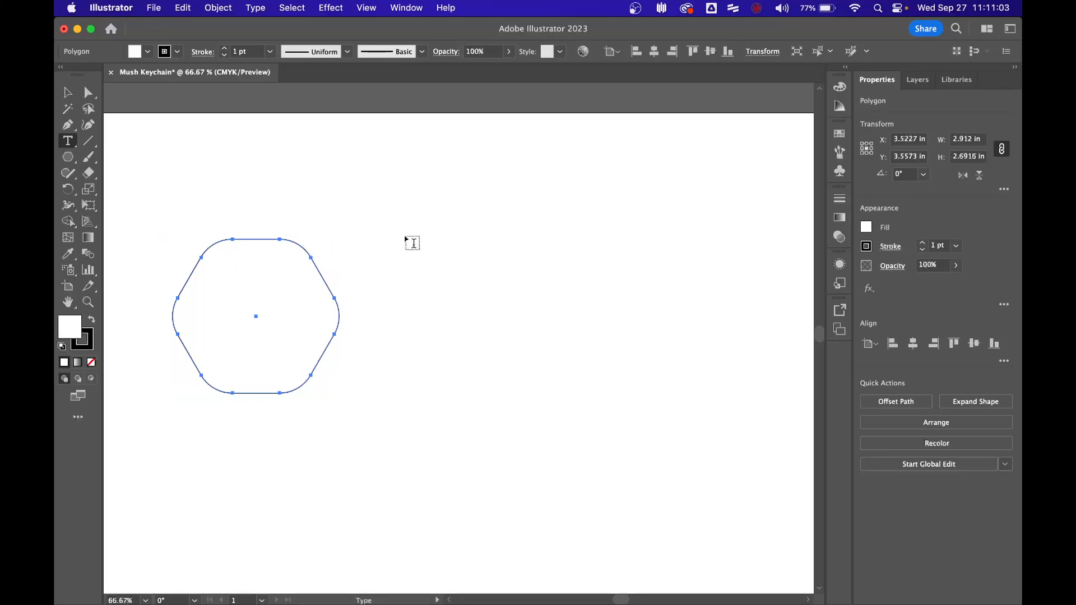
{"action": "left_click", "coordinate": [425, 231]}
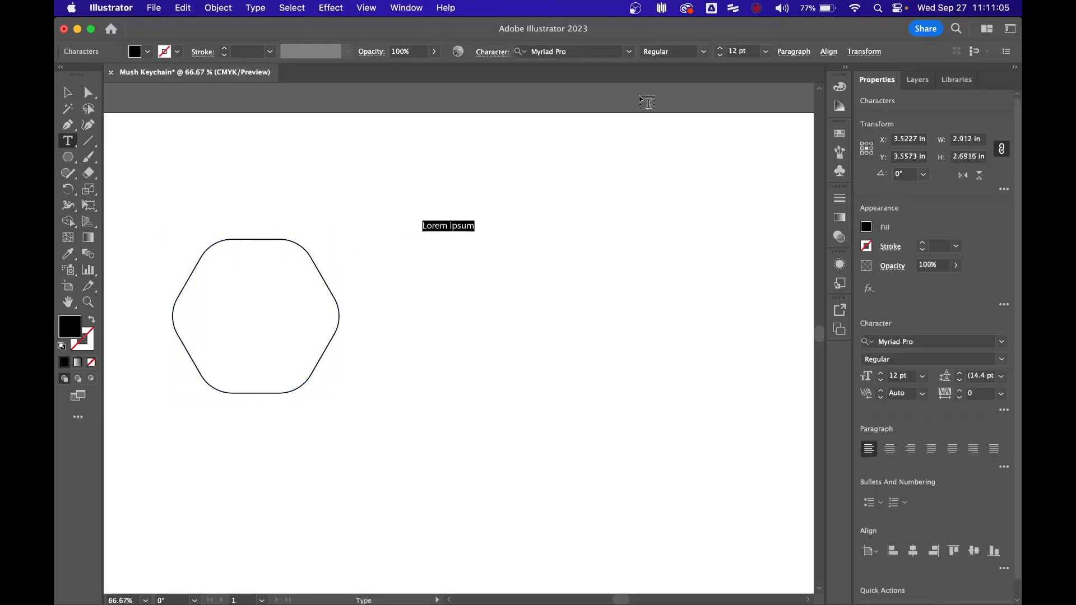
{"action": "type", "text": "Mush"}
{"action": "key", "text": "super+a"}
{"action": "left_click", "coordinate": [68, 93]}
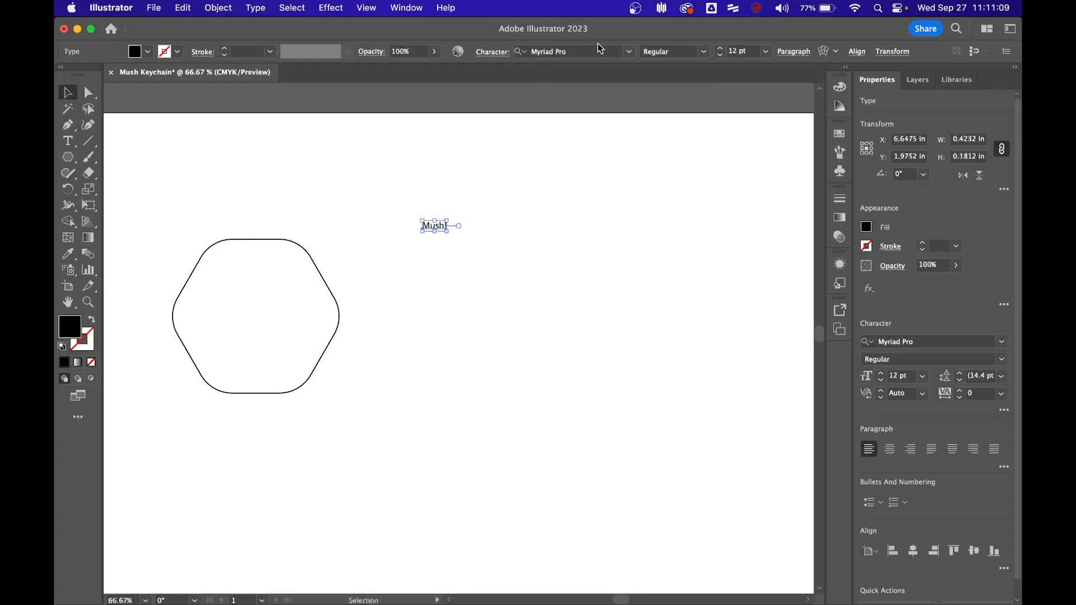
Change the font of the "Mush!" text to Alfa Slab One Regular.
{"action": "left_click", "coordinate": [630, 53]}
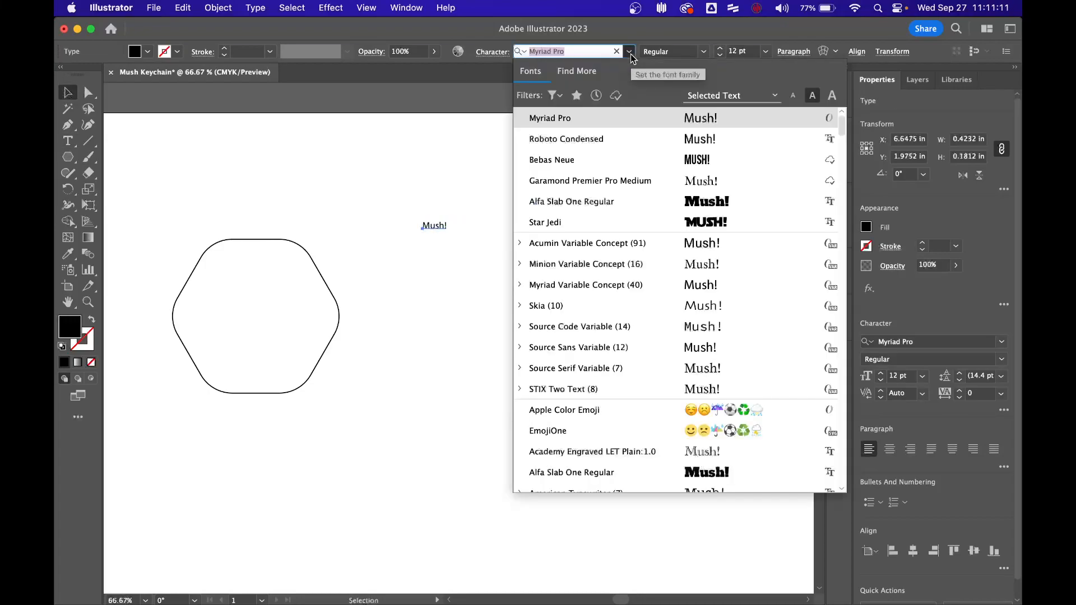
{"action": "left_click", "coordinate": [630, 52]}
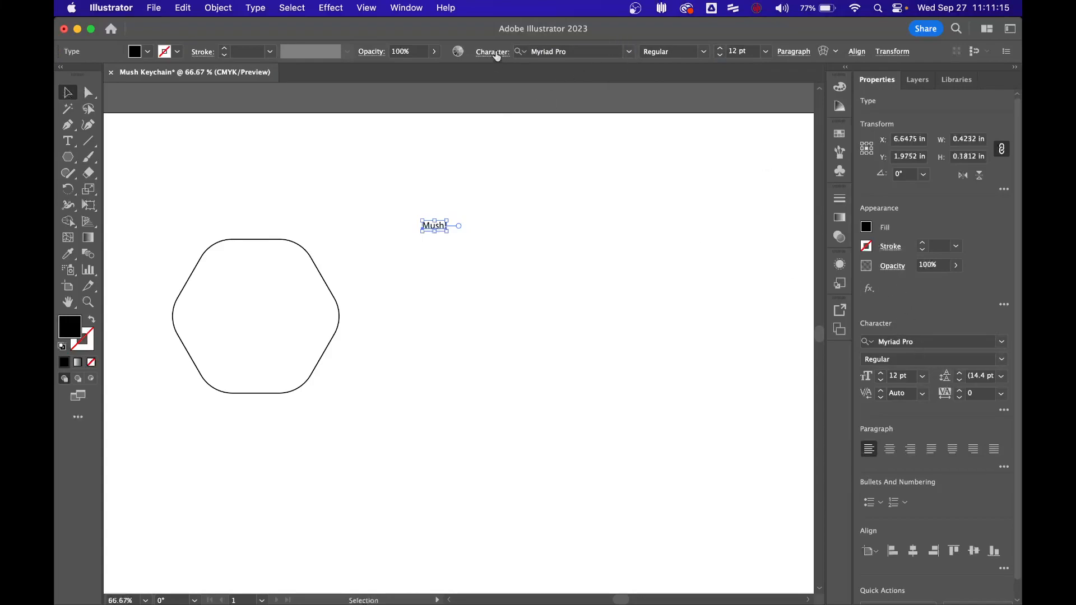
{"action": "left_click", "coordinate": [631, 53]}
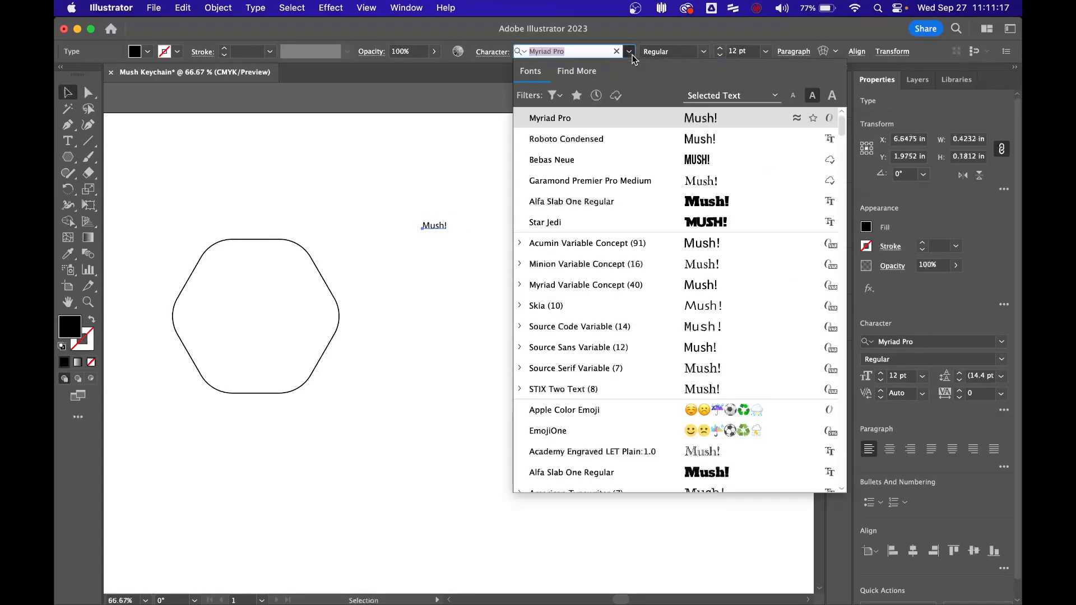
{"action": "left_click", "coordinate": [660, 207]}
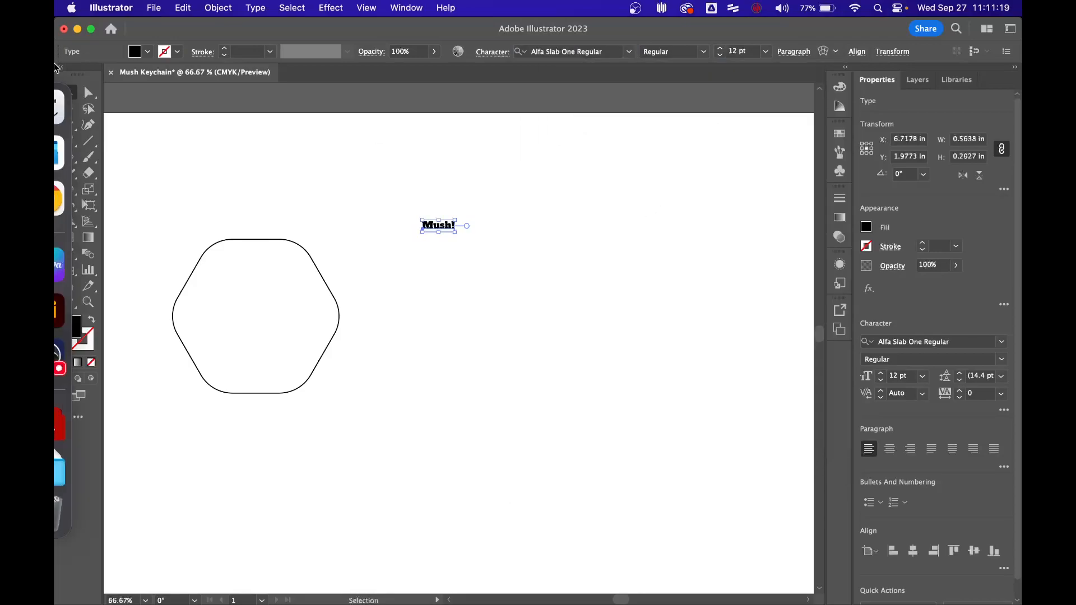
Enlarge the "Mush!" text to about 34 pt and position it in the upper half of the hexagon.
{"action": "left_click_drag", "start_coordinate": [454, 234], "coordinate": [514, 284]}
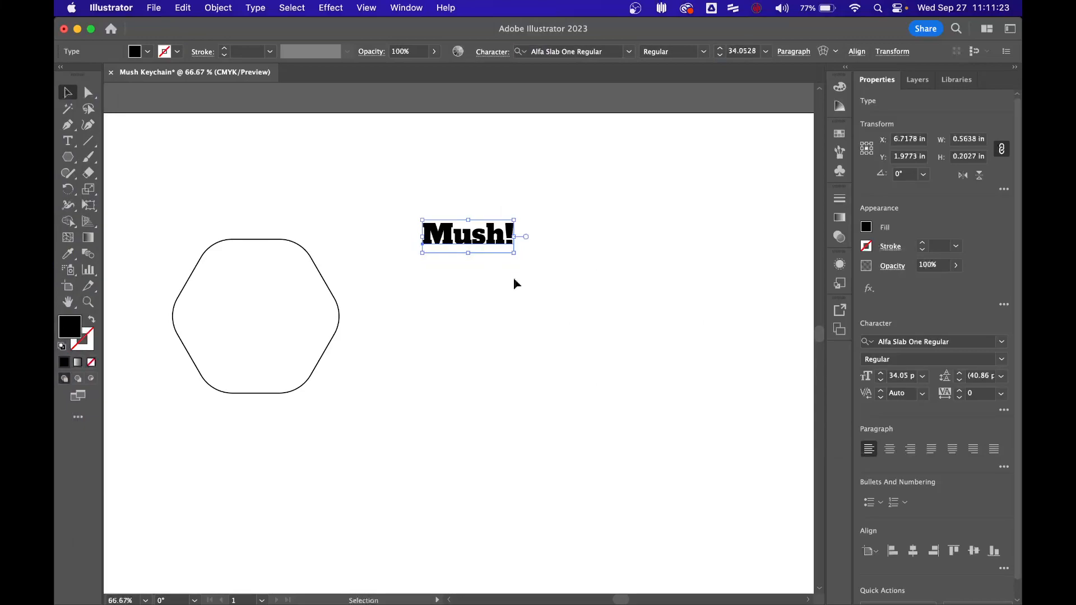
{"action": "left_click_drag", "start_coordinate": [495, 239], "coordinate": [284, 292]}
{"action": "left_click", "coordinate": [431, 271]}
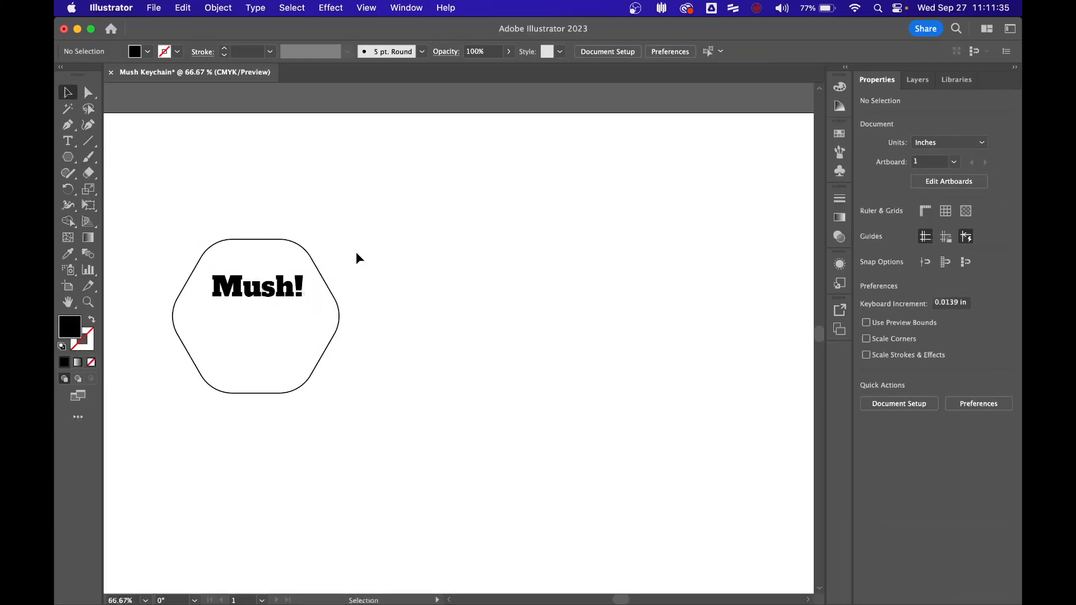
Place the file Overwatch_circle_logo.svg on the artboard beside the hexagon.
{"action": "left_click", "coordinate": [155, 8]}
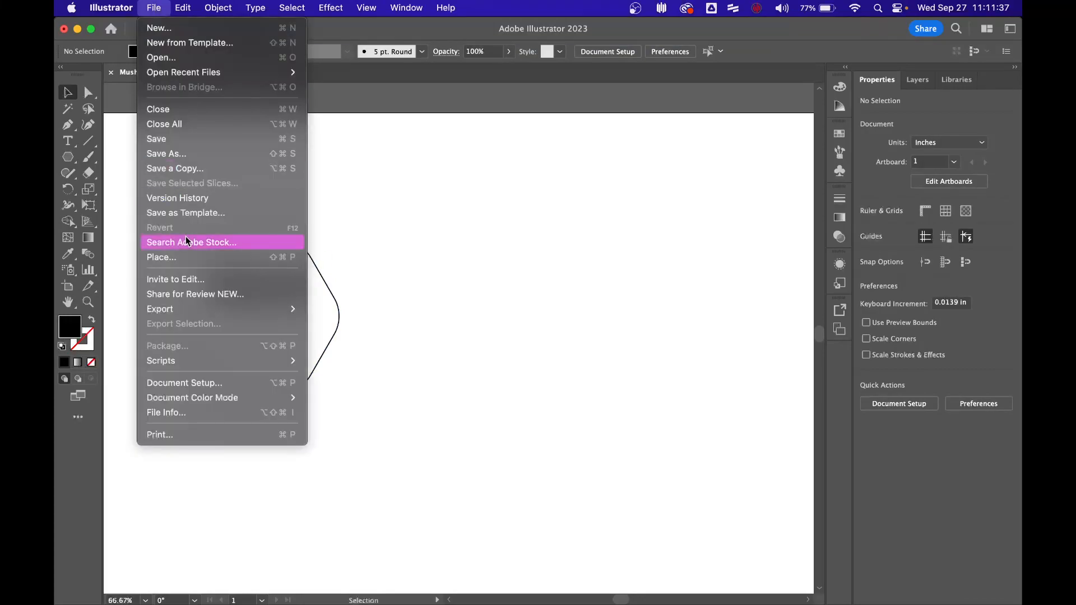
{"action": "left_click", "coordinate": [191, 257]}
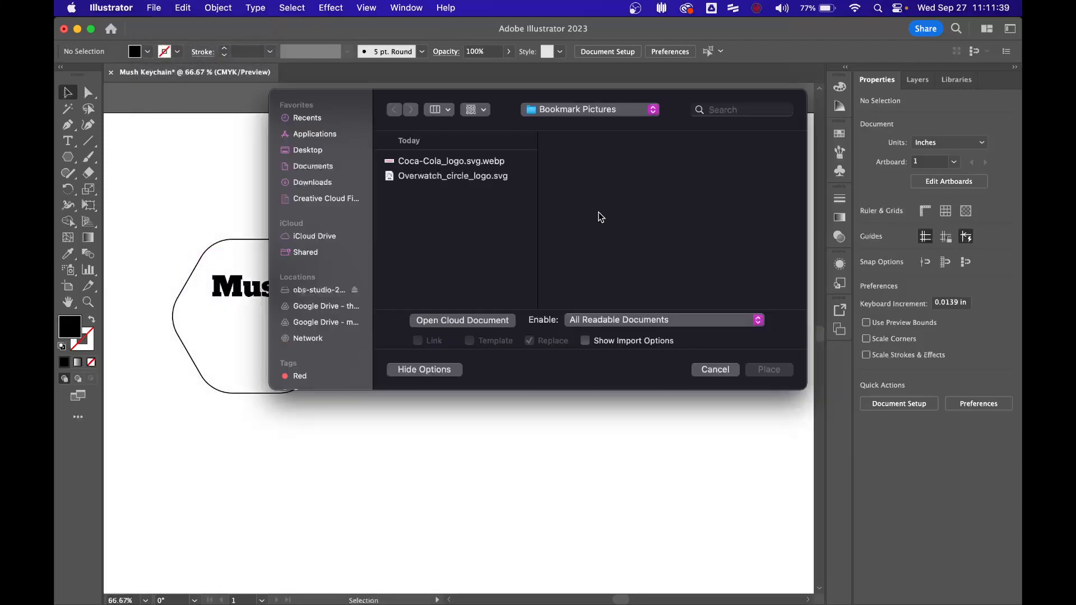
{"action": "double_click", "coordinate": [489, 177]}
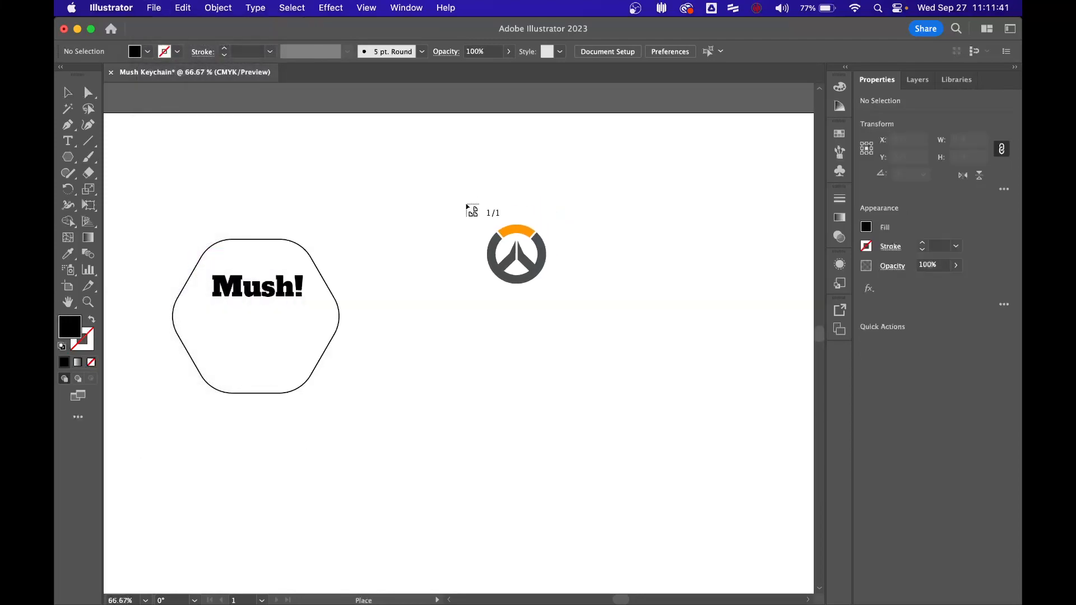
{"action": "left_click", "coordinate": [372, 239]}
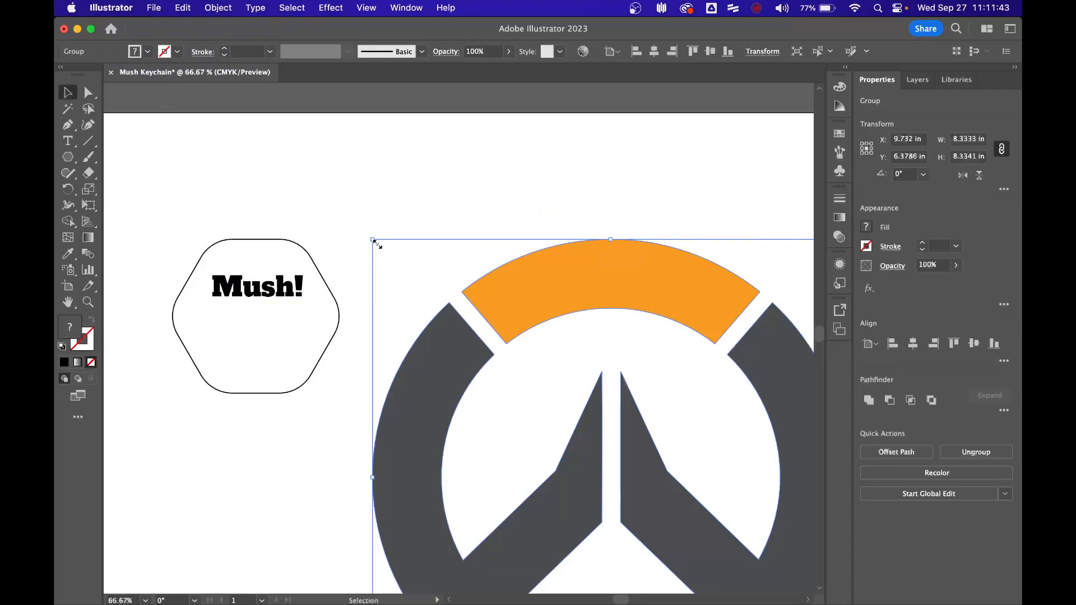
Scale the Overwatch logo down to about 1.09 in wide and center it in the hexagon below the text.
{"action": "left_click_drag", "start_coordinate": [374, 240], "coordinate": [614, 447]}
{"action": "left_click_drag", "start_coordinate": [711, 490], "coordinate": [439, 189]}
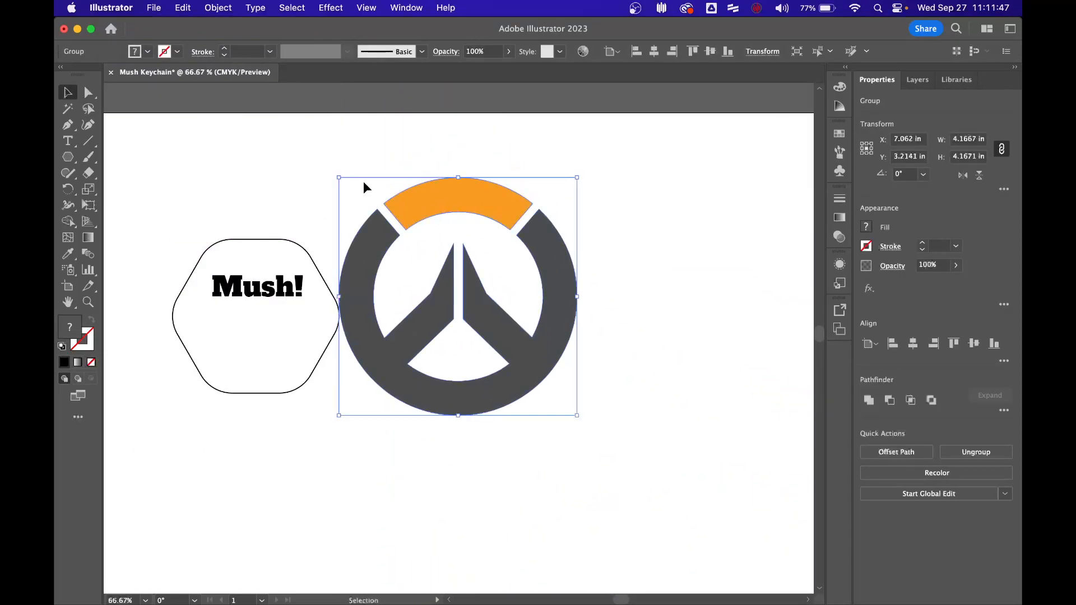
{"action": "left_click_drag", "start_coordinate": [336, 178], "coordinate": [441, 326]}
{"action": "left_click_drag", "start_coordinate": [498, 360], "coordinate": [225, 314]}
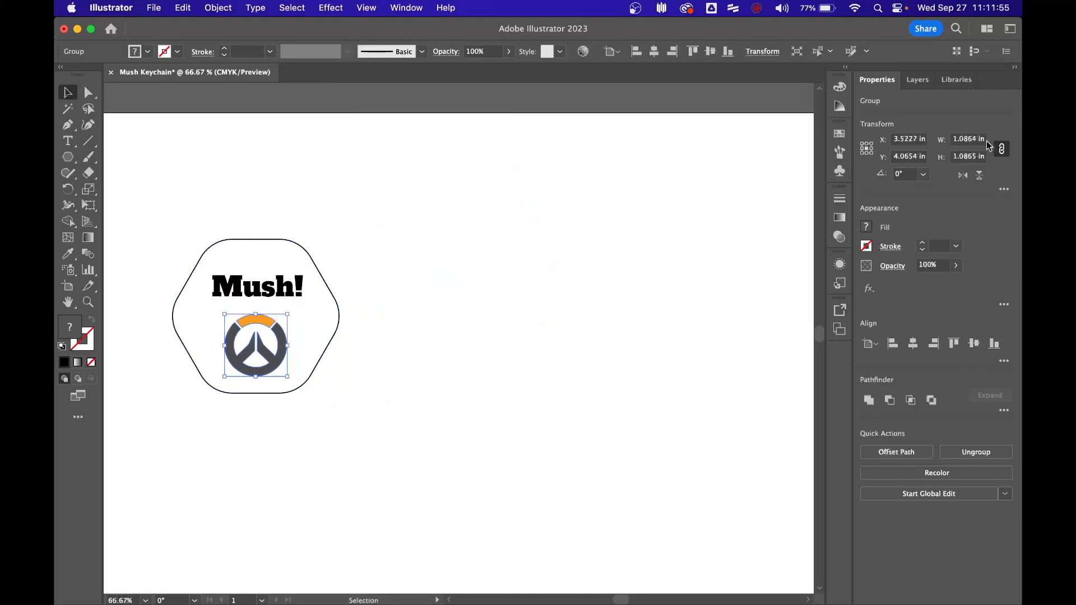
Fill the whole Overwatch logo with black.
{"action": "left_click", "coordinate": [866, 226]}
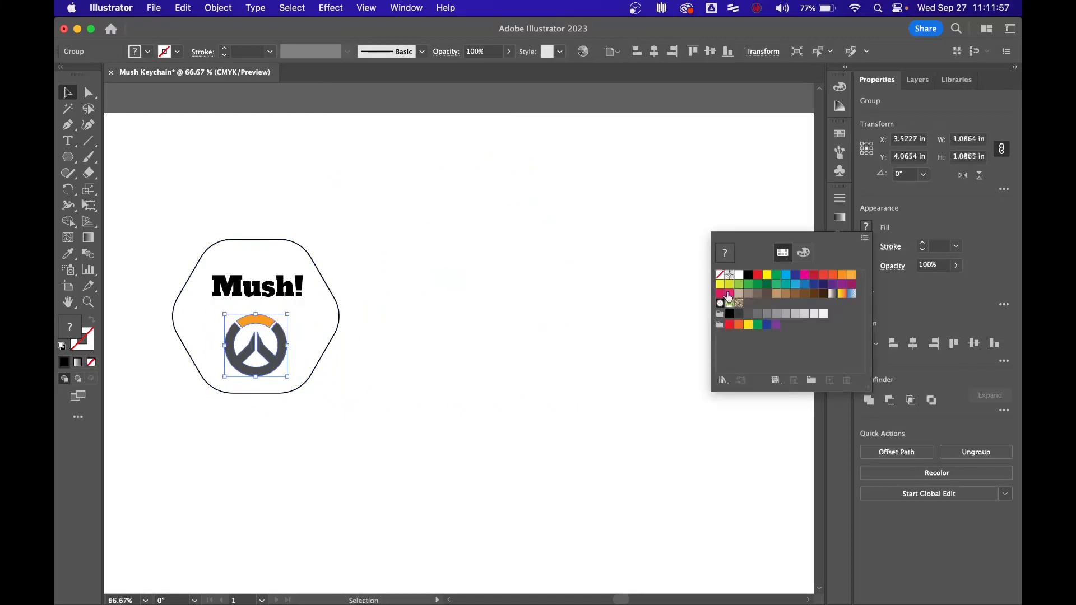
{"action": "left_click", "coordinate": [749, 276]}
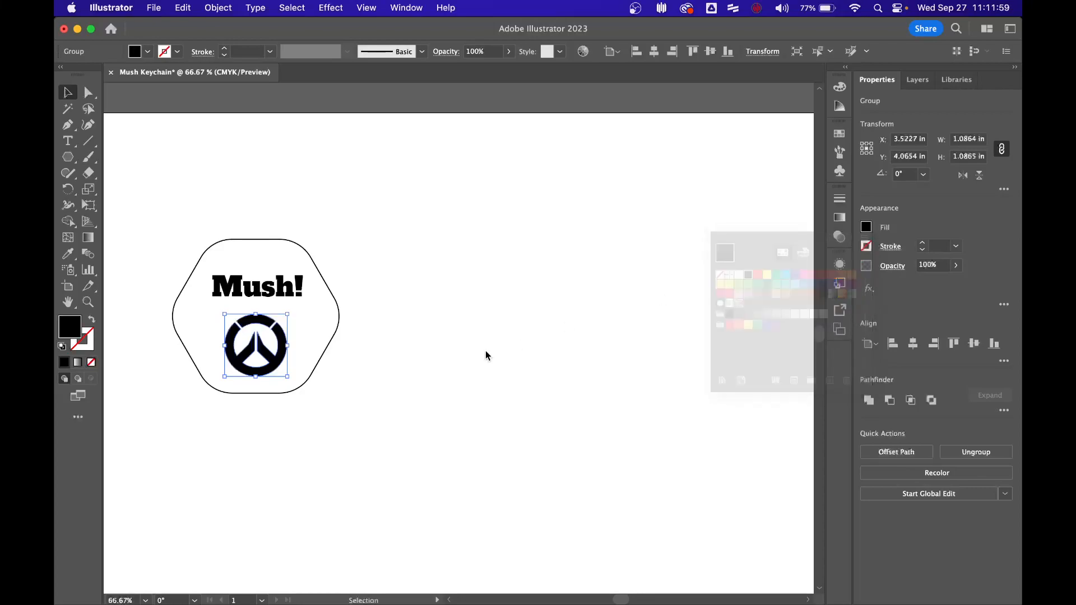
{"action": "left_click", "coordinate": [414, 329]}
Give only the logo's upper arc a white fill and a 4 pt black stroke.
{"action": "left_click", "coordinate": [282, 343]}
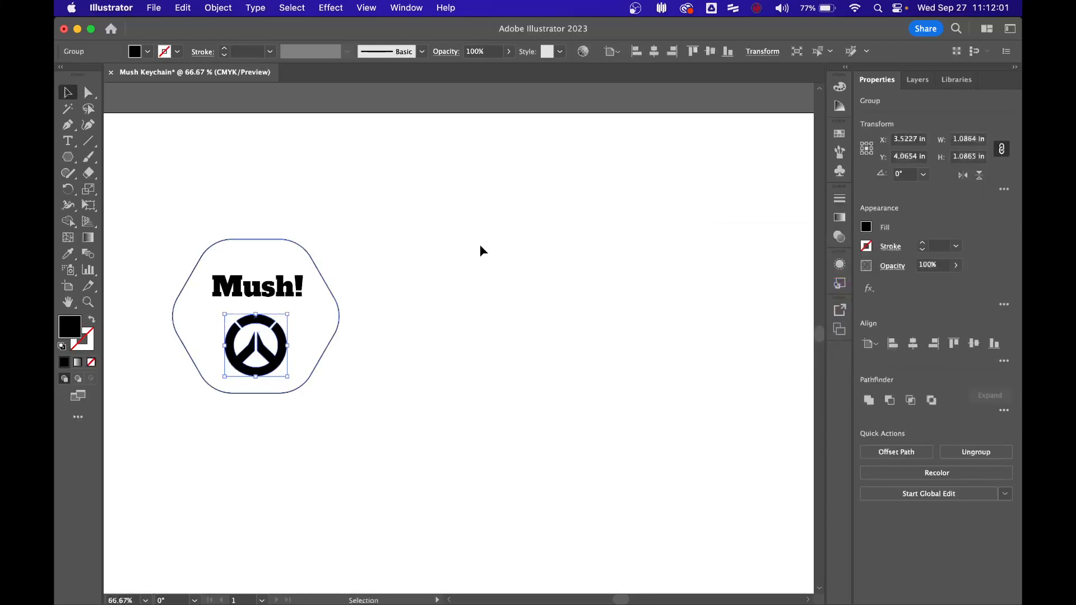
{"action": "key", "text": "super"}
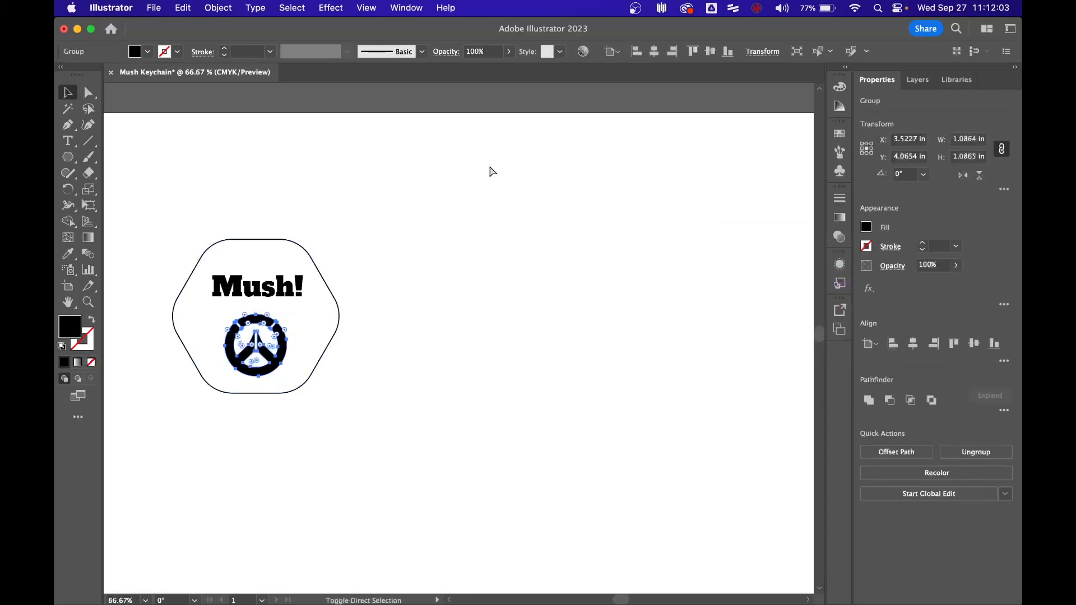
{"action": "left_click", "coordinate": [486, 308], "text": "super"}
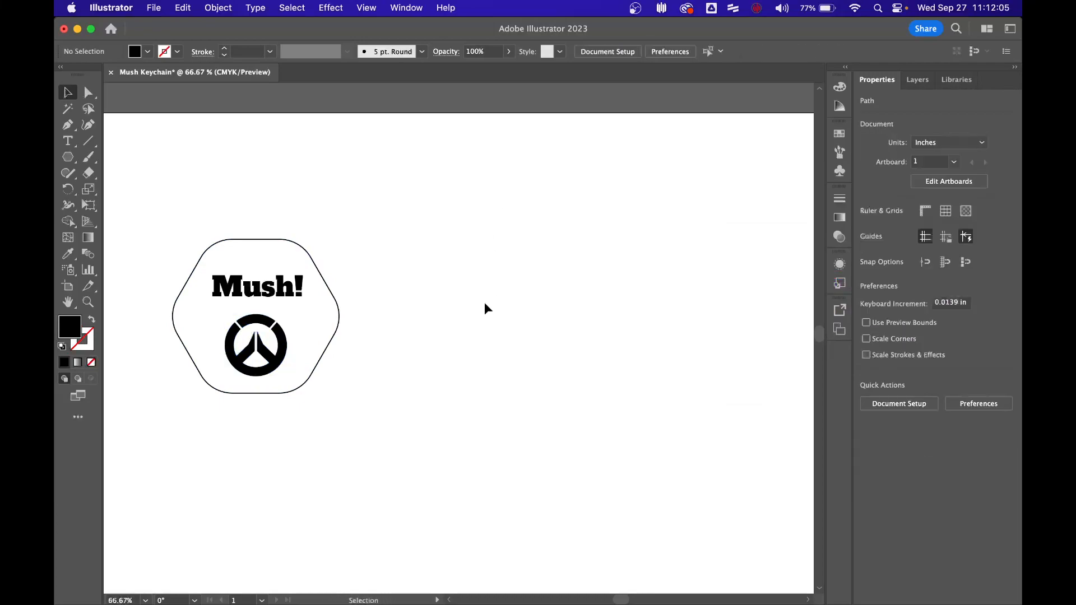
{"action": "left_click", "coordinate": [269, 325], "text": "super"}
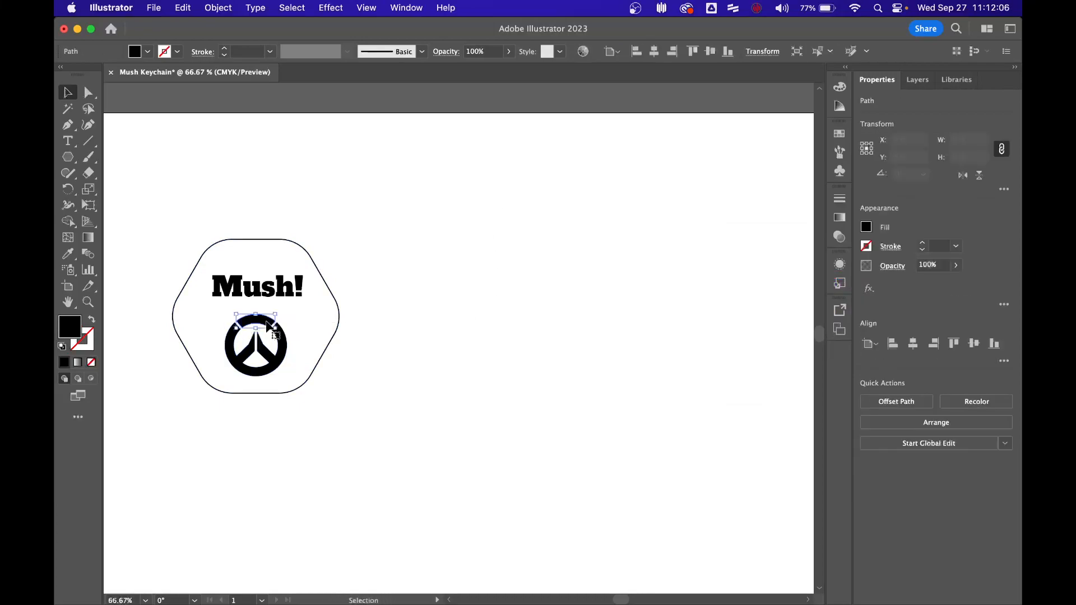
{"action": "left_click", "coordinate": [866, 226]}
{"action": "left_click", "coordinate": [738, 276]}
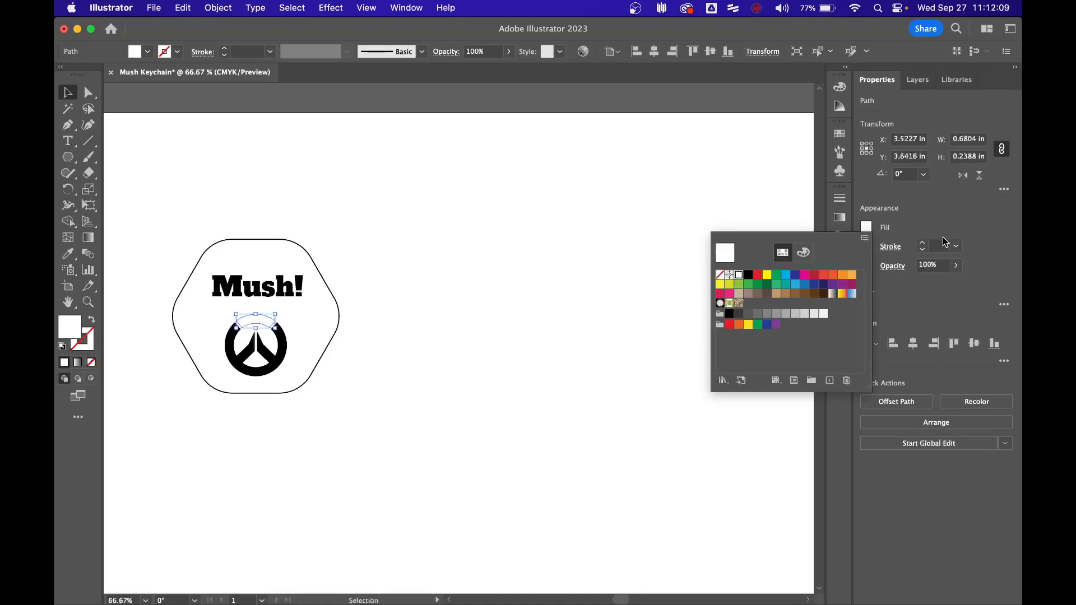
{"action": "left_click", "coordinate": [922, 243]}
{"action": "left_click", "coordinate": [923, 243]}
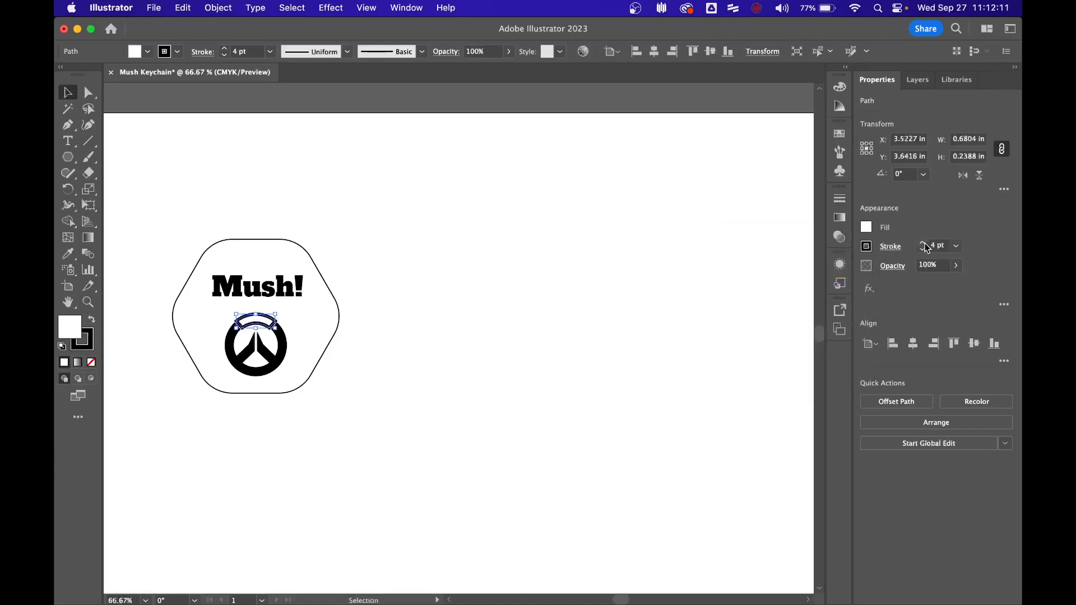
{"action": "left_click", "coordinate": [611, 334]}
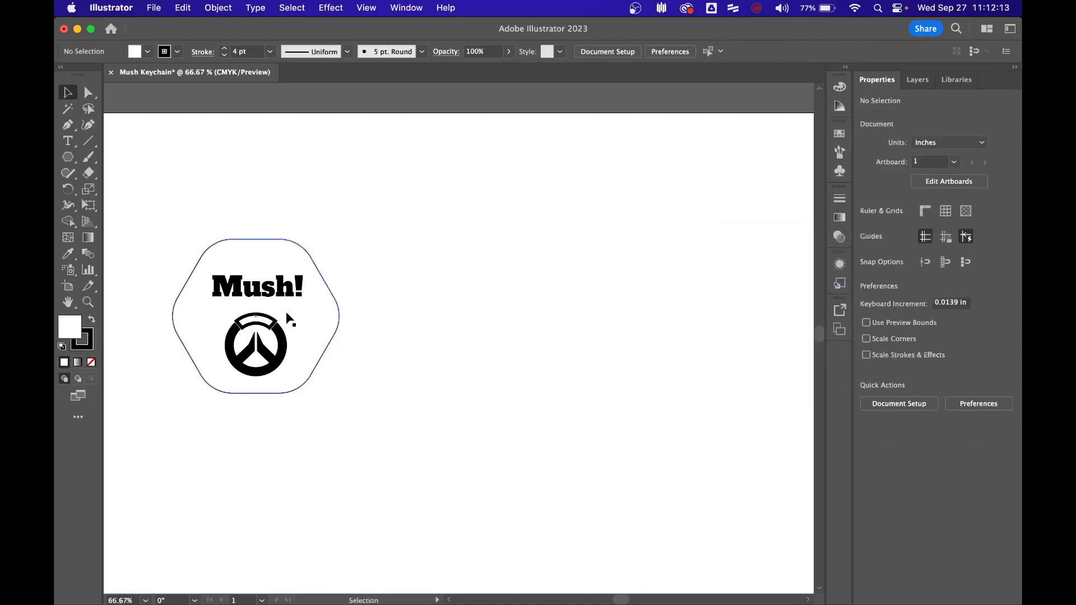
Delete the Overwatch logo from the hexagon.
{"action": "left_click", "coordinate": [282, 348]}
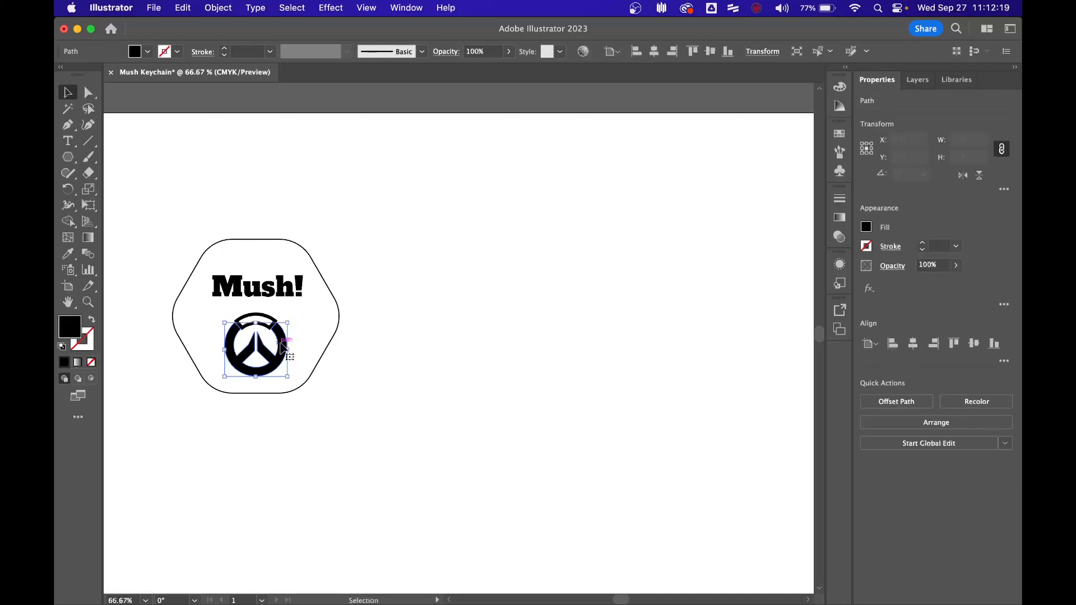
{"action": "key", "text": "BackSpace"}
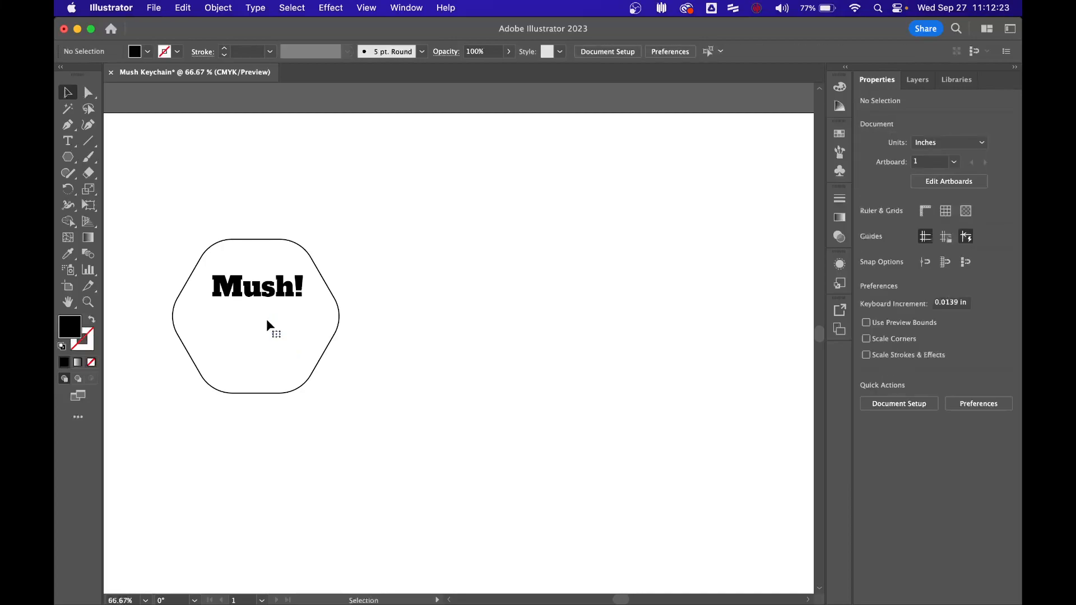
Place Coca-Cola_logo.svg.webp and fit it inside the hexagon, centered below the text at about 2.09 in wide.
{"action": "key", "text": "super+shift+p"}
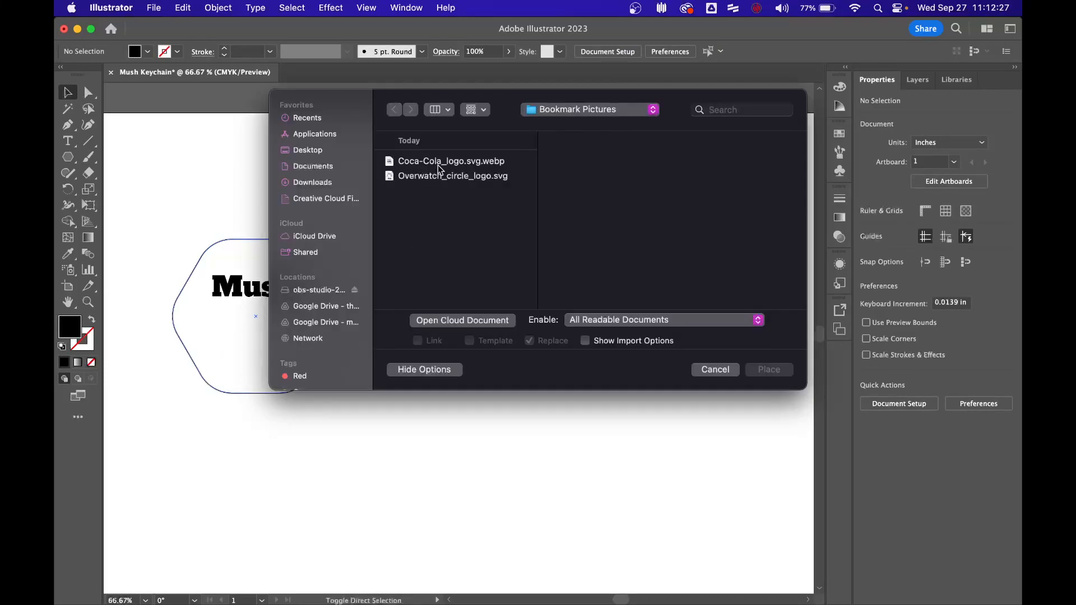
{"action": "double_click", "coordinate": [438, 162]}
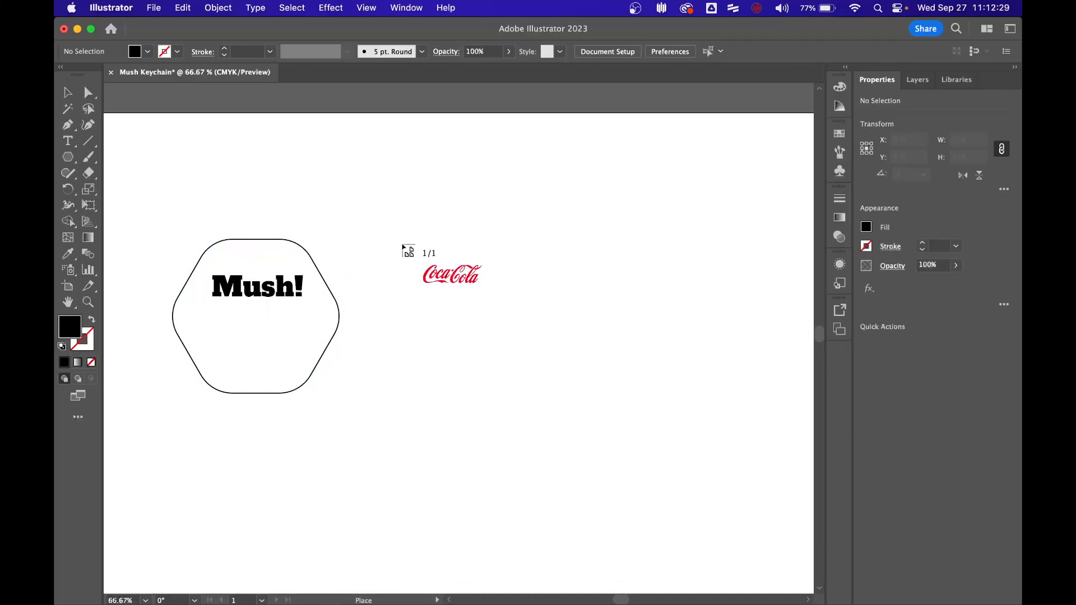
{"action": "left_click_drag", "start_coordinate": [403, 246], "coordinate": [532, 321]}
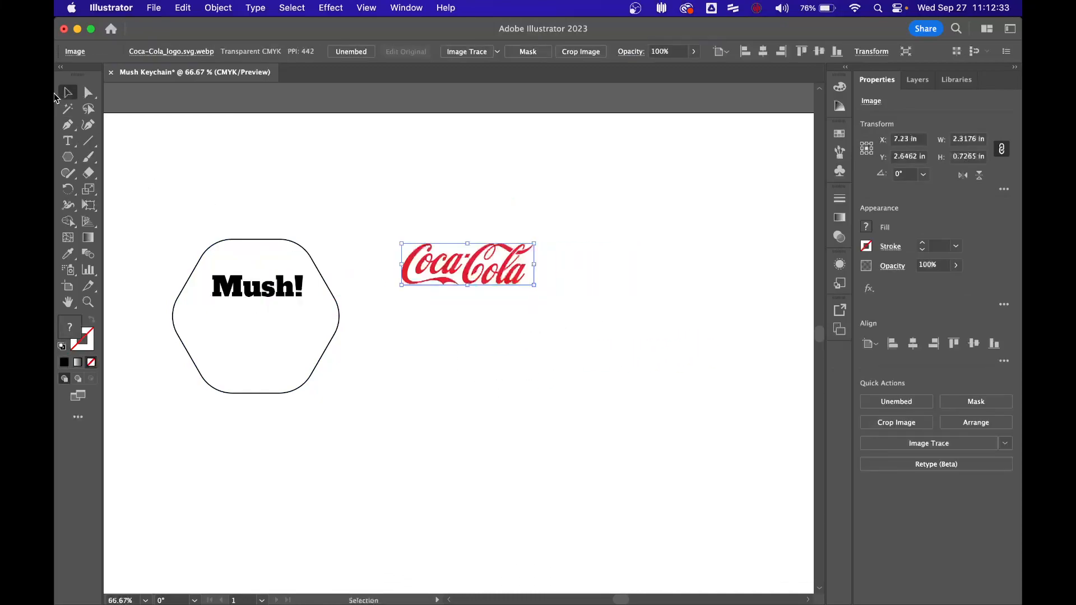
{"action": "left_click_drag", "start_coordinate": [493, 281], "coordinate": [280, 363]}
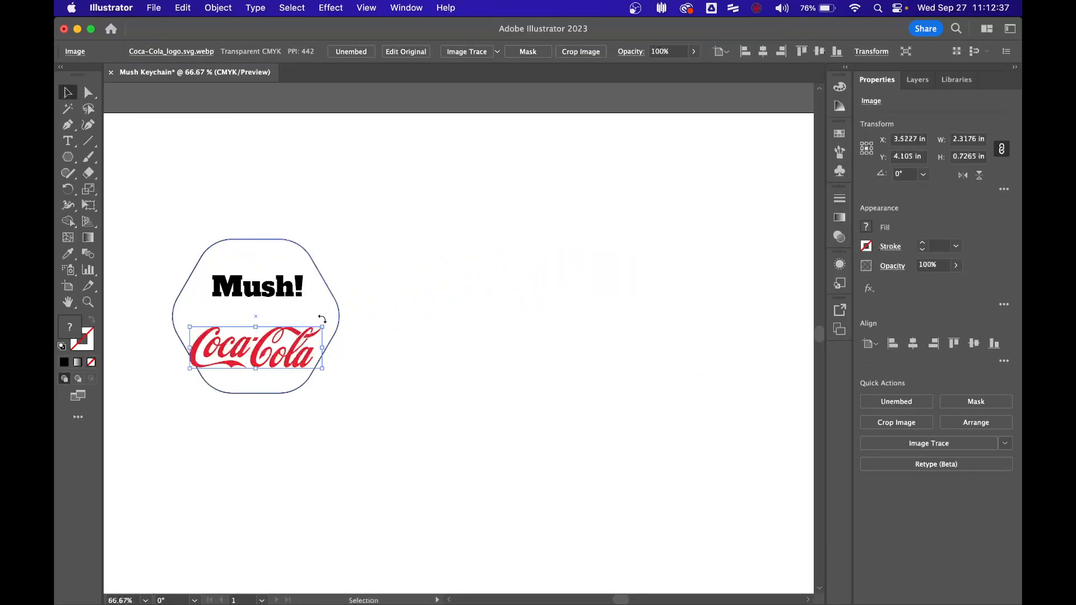
{"action": "left_click_drag", "start_coordinate": [323, 328], "coordinate": [316, 348]}
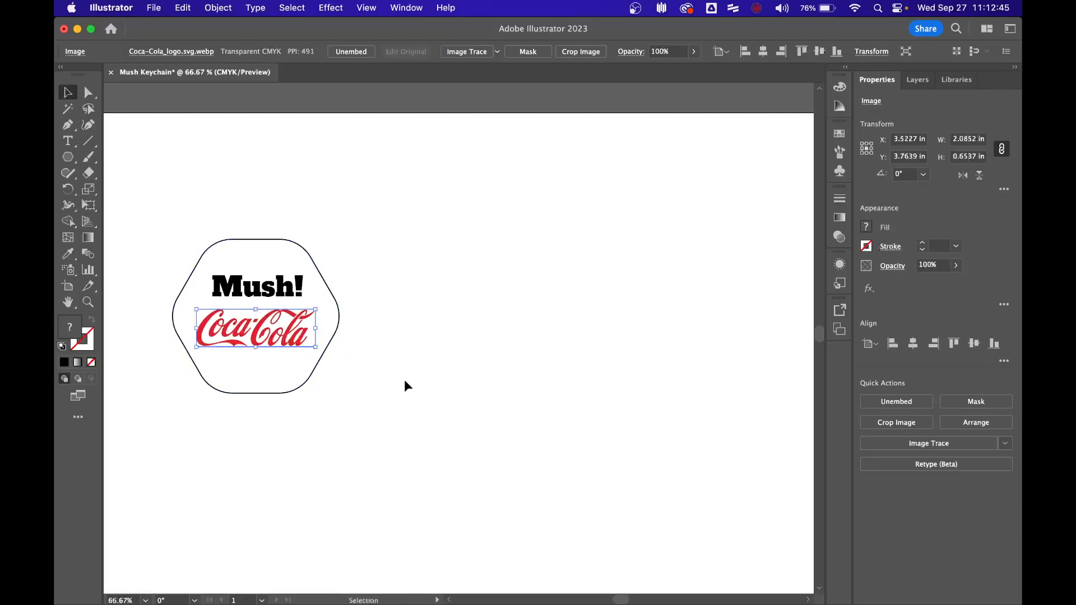
Image-trace the Coca-Cola logo with the Sketch preset to turn it black and white.
{"action": "left_click", "coordinate": [919, 445]}
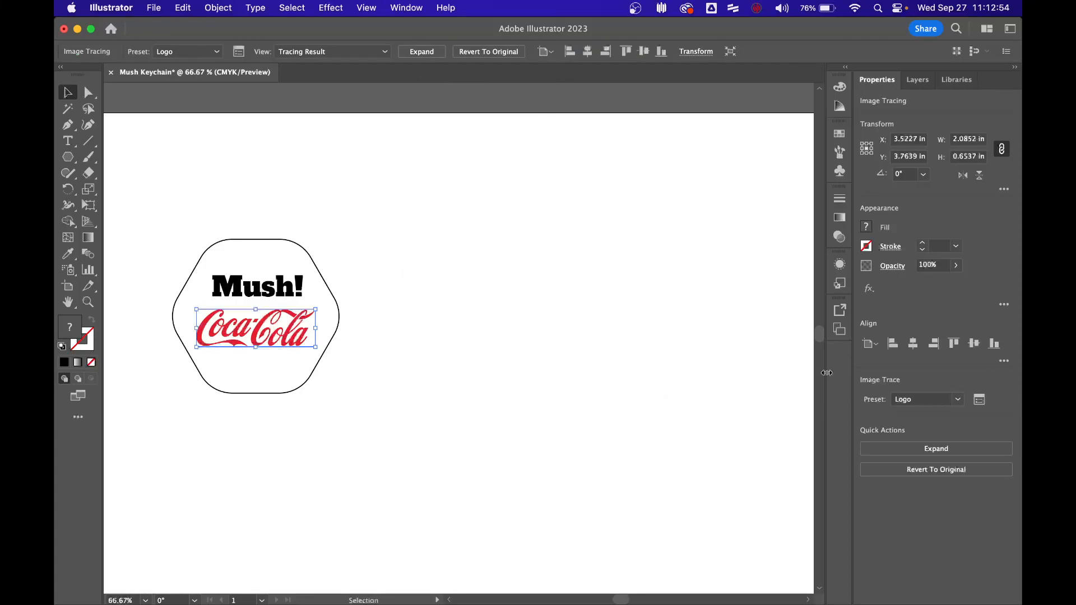
{"action": "left_click", "coordinate": [979, 400]}
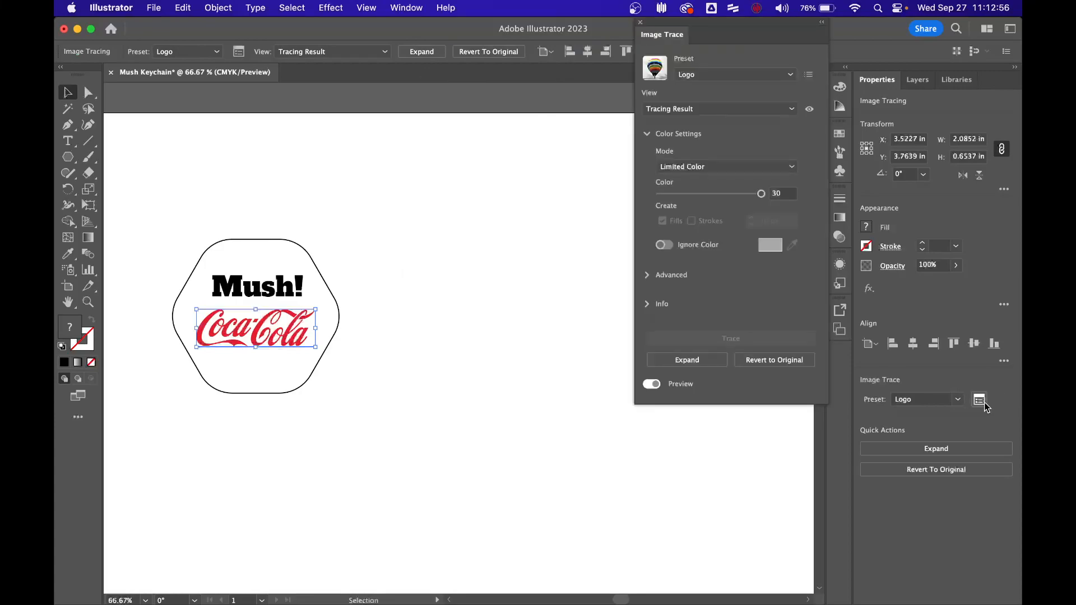
{"action": "left_click", "coordinate": [704, 82]}
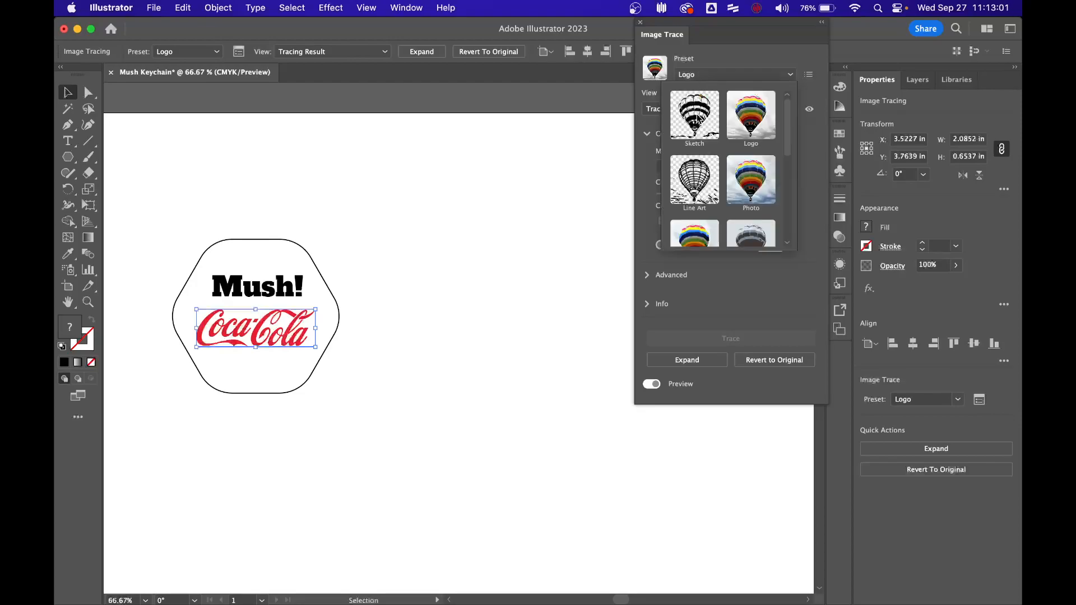
{"action": "left_click", "coordinate": [699, 118]}
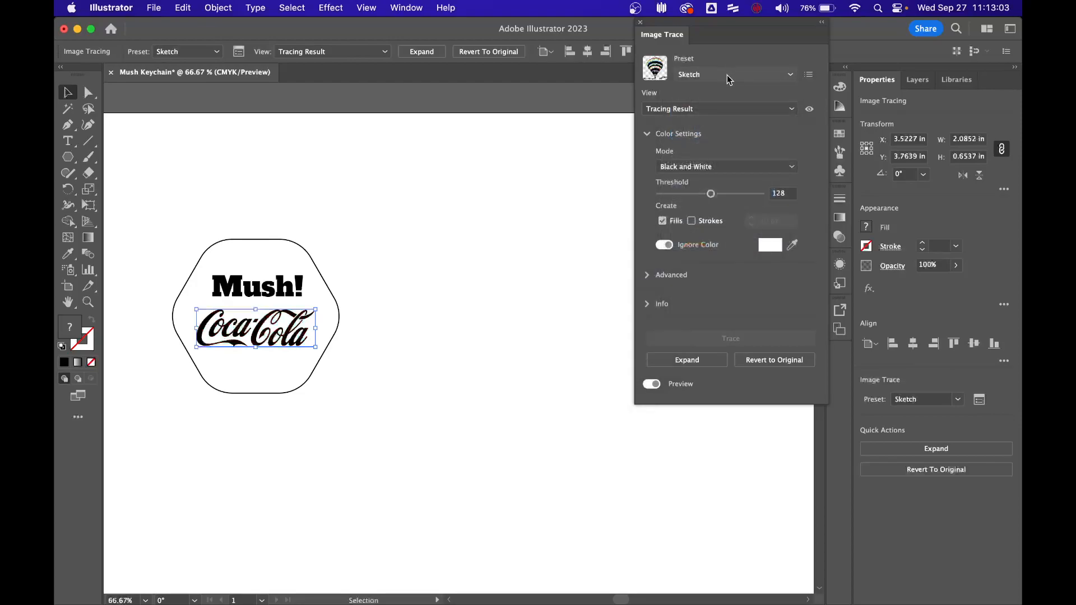
{"action": "left_click", "coordinate": [438, 249]}
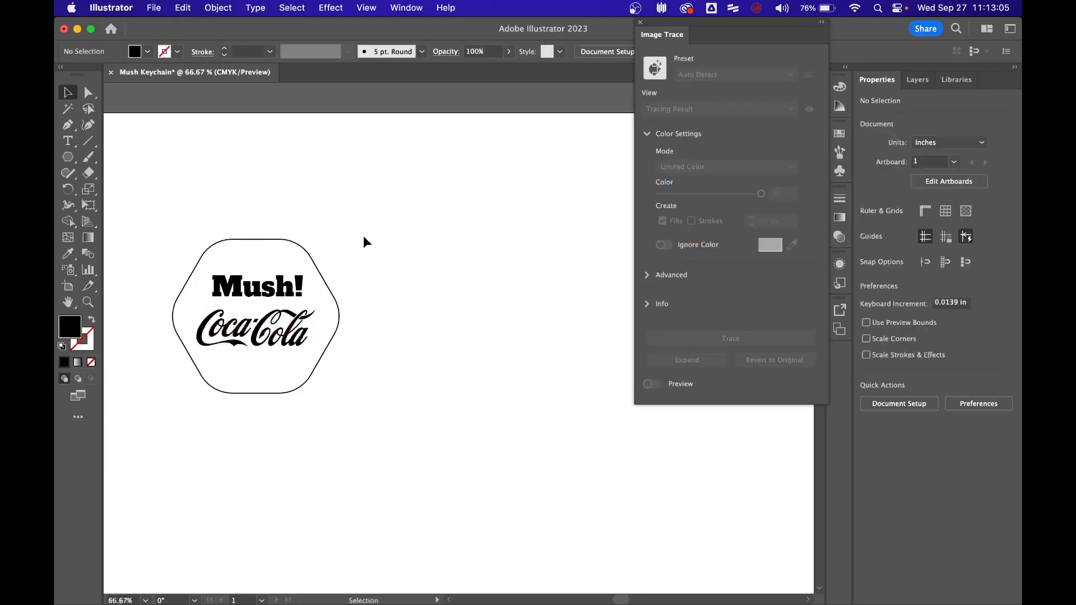
Activate the Ellipse tool for making the keychain's hole.
{"action": "left_click", "coordinate": [73, 159]}
{"action": "left_click", "coordinate": [73, 159]}
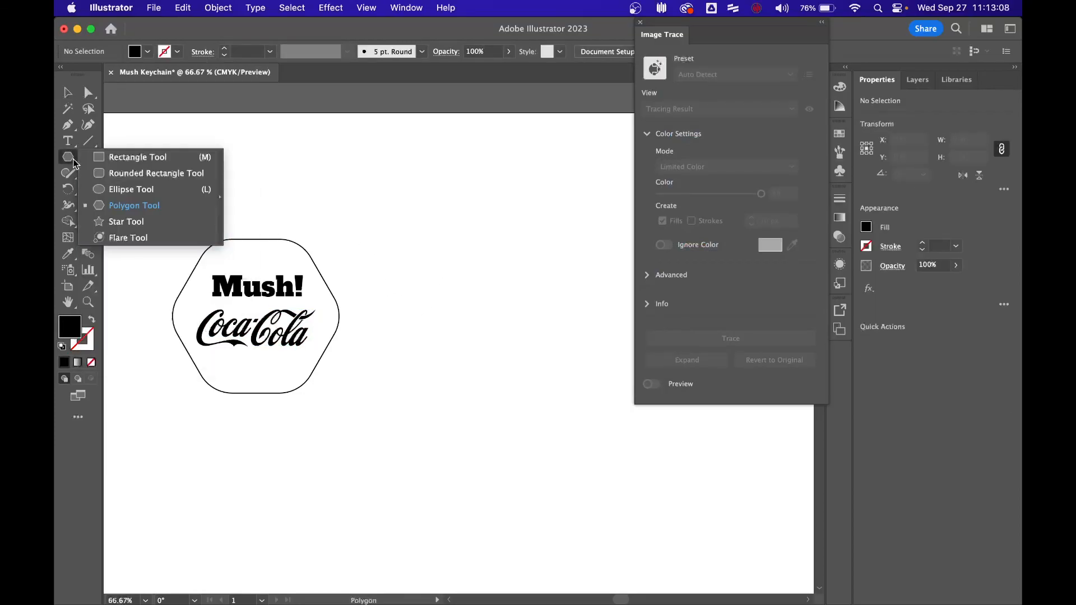
{"action": "left_click", "coordinate": [124, 190]}
{"action": "left_click_drag", "start_coordinate": [258, 178], "coordinate": [274, 195]}
{"action": "left_click", "coordinate": [966, 146]}
{"action": "type", "text": "0.25"}
{"action": "key", "text": "Return"}
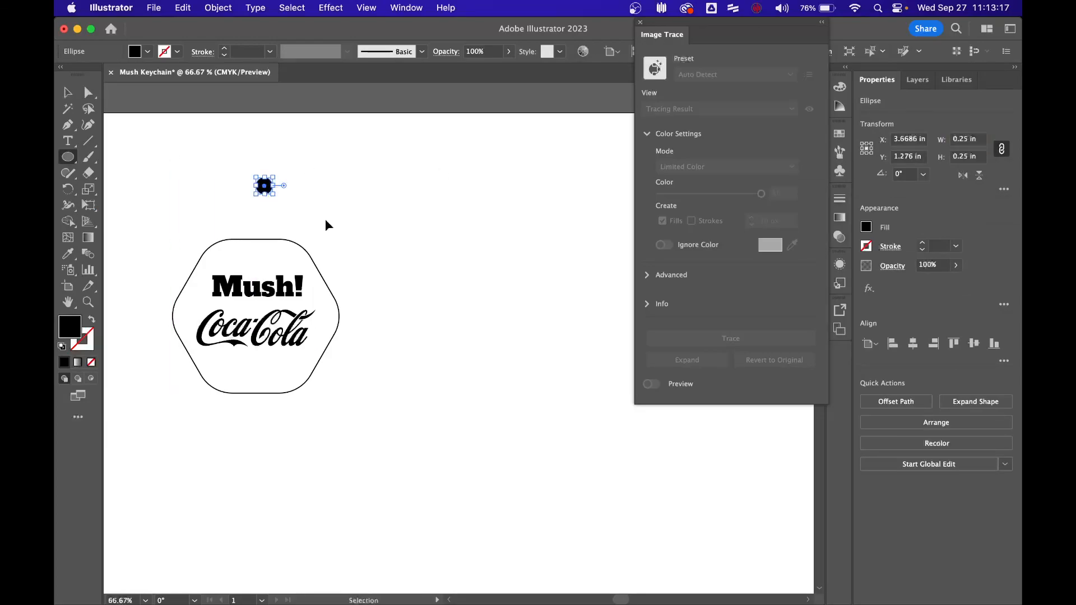
{"action": "key", "text": "Delete"}
Create a circle 0.25 in wide and 0.25 in high above the hexagon.
{"action": "left_click", "coordinate": [267, 178]}
{"action": "type", "text": "0.25"}
{"action": "key", "text": "Tab"}
{"action": "type", "text": "0.25"}
{"action": "key", "text": "Return"}
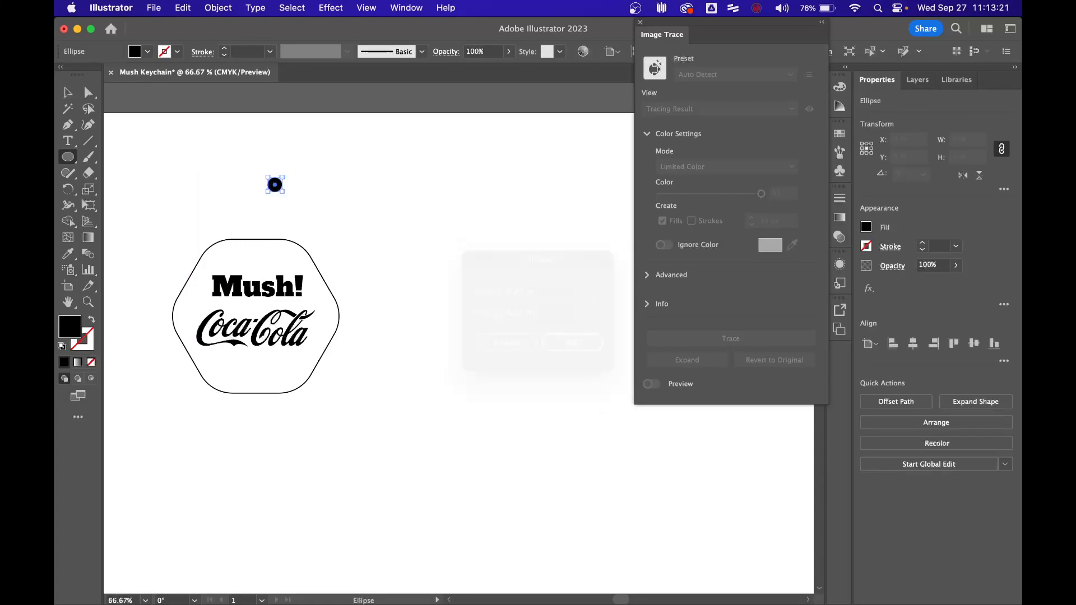
Move the circle just inside the hexagon's upper edge, centered above the text, and fill it white.
{"action": "left_click", "coordinate": [72, 93]}
{"action": "left_click_drag", "start_coordinate": [281, 189], "coordinate": [263, 256]}
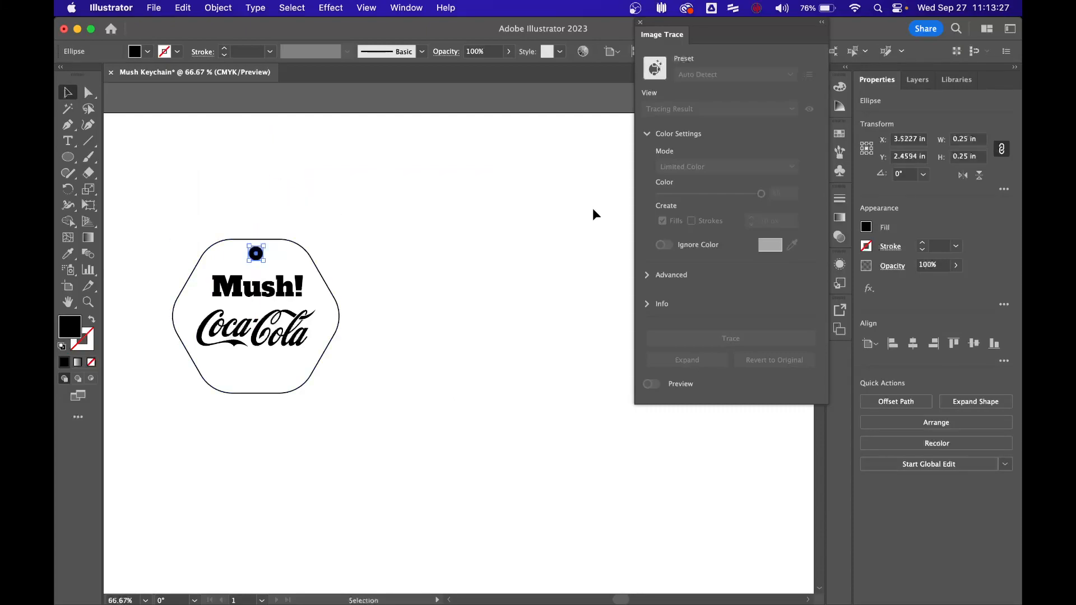
{"action": "left_click", "coordinate": [866, 227]}
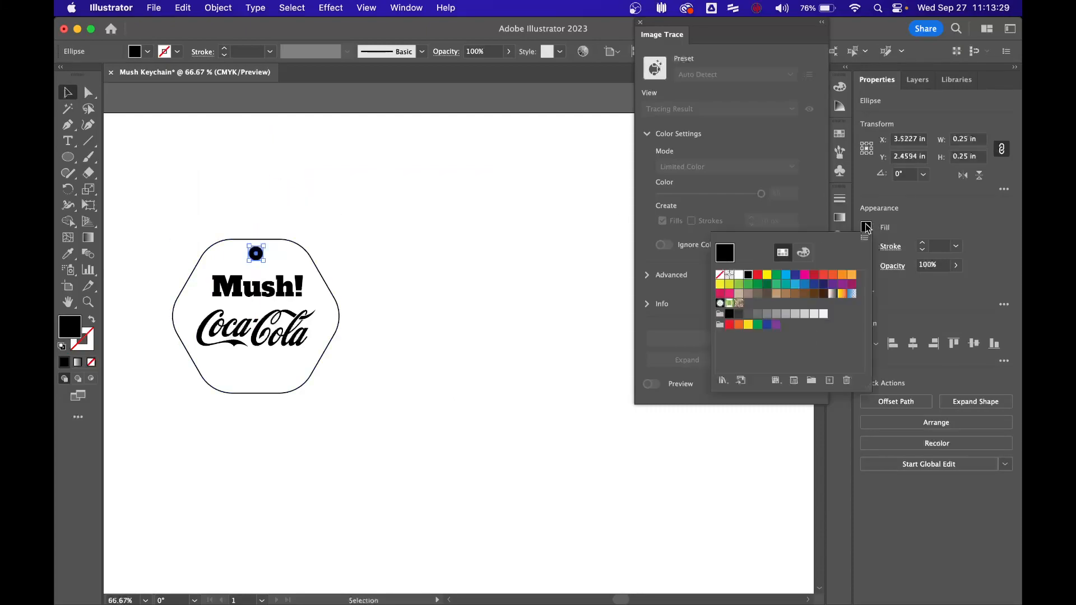
{"action": "left_click", "coordinate": [739, 275]}
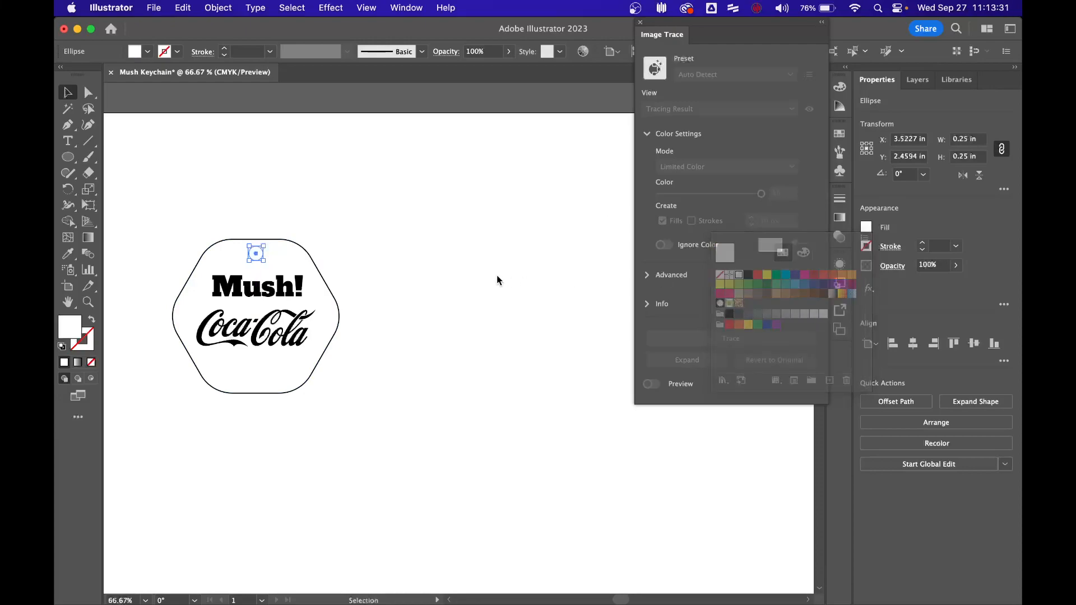
Set the stroke weight of the hexagon, selected together with the hole circle, to 0.001 pt.
{"action": "left_click", "coordinate": [311, 254]}
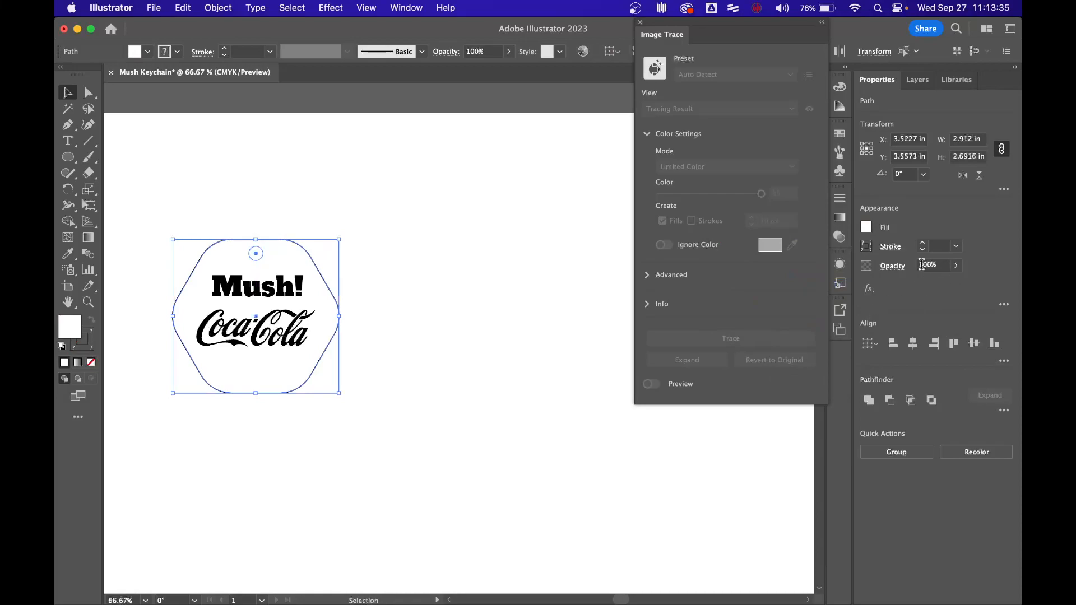
{"action": "left_click", "coordinate": [940, 246]}
{"action": "type", "text": "0.001"}
{"action": "key", "text": "Return"}
{"action": "left_click", "coordinate": [472, 264]}
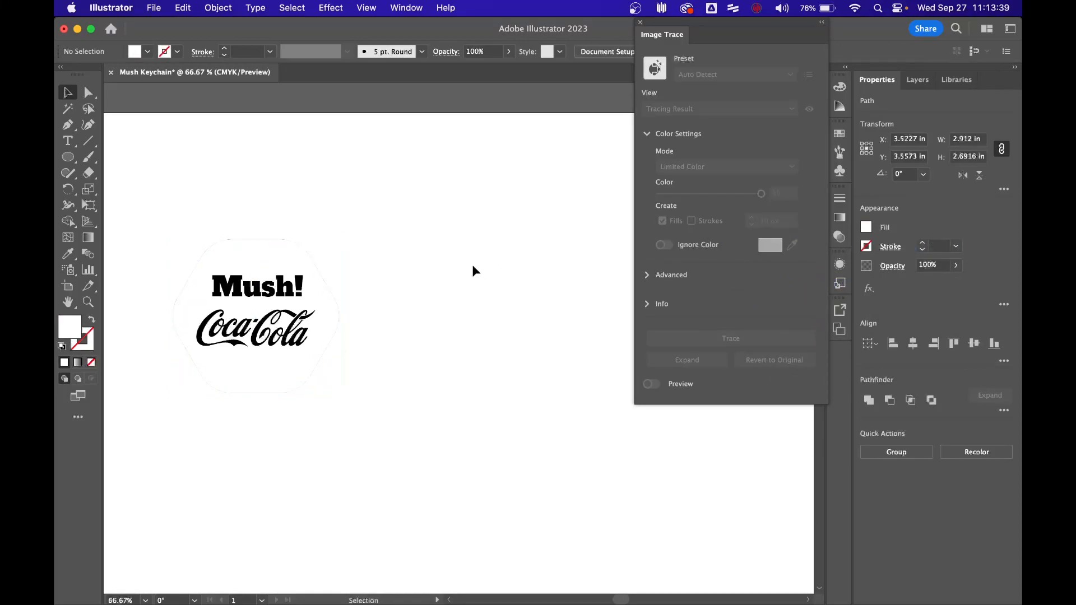
Give the hole circle on its own a stroke weight of 0.001 pt.
{"action": "left_click", "coordinate": [256, 254]}
{"action": "left_click", "coordinate": [937, 249]}
{"action": "type", "text": "0.00"}
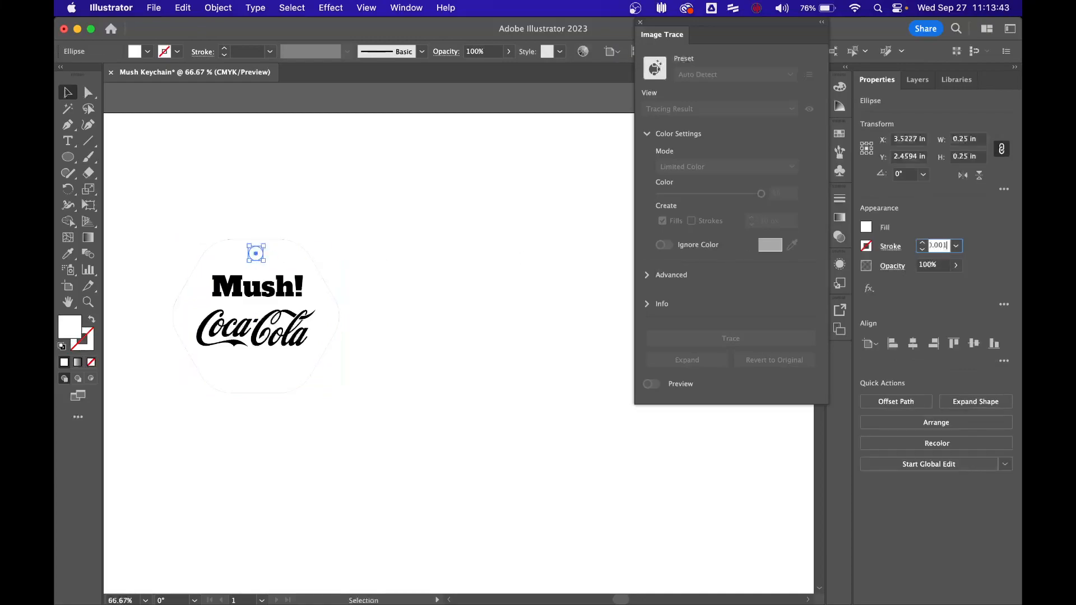
{"action": "type", "text": "1"}
{"action": "key", "text": "Return"}
{"action": "left_click", "coordinate": [499, 331]}
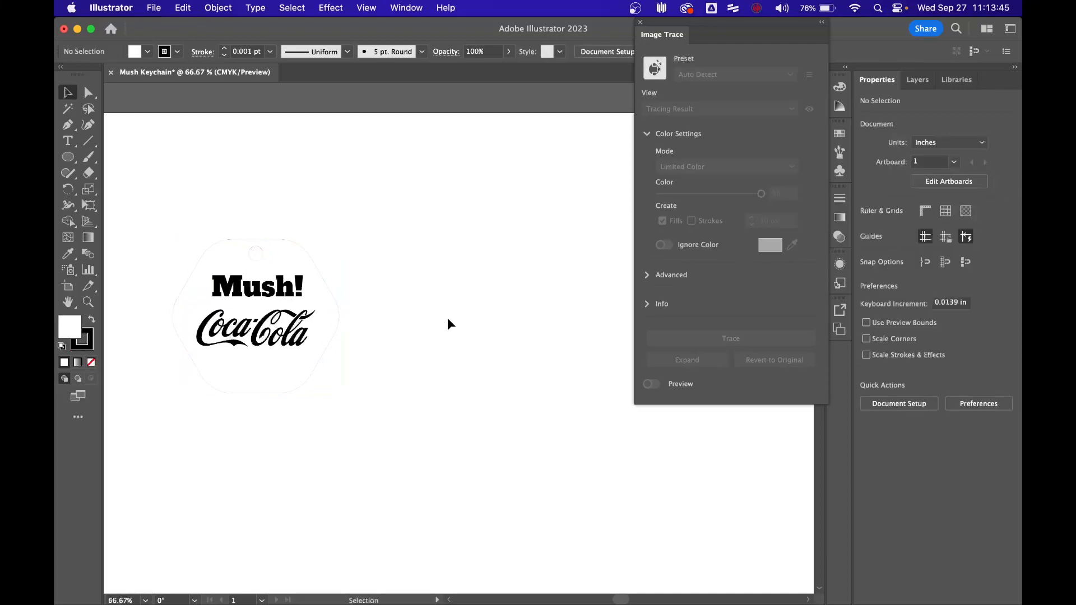
{"action": "left_click_drag", "start_coordinate": [152, 225], "coordinate": [396, 411]}
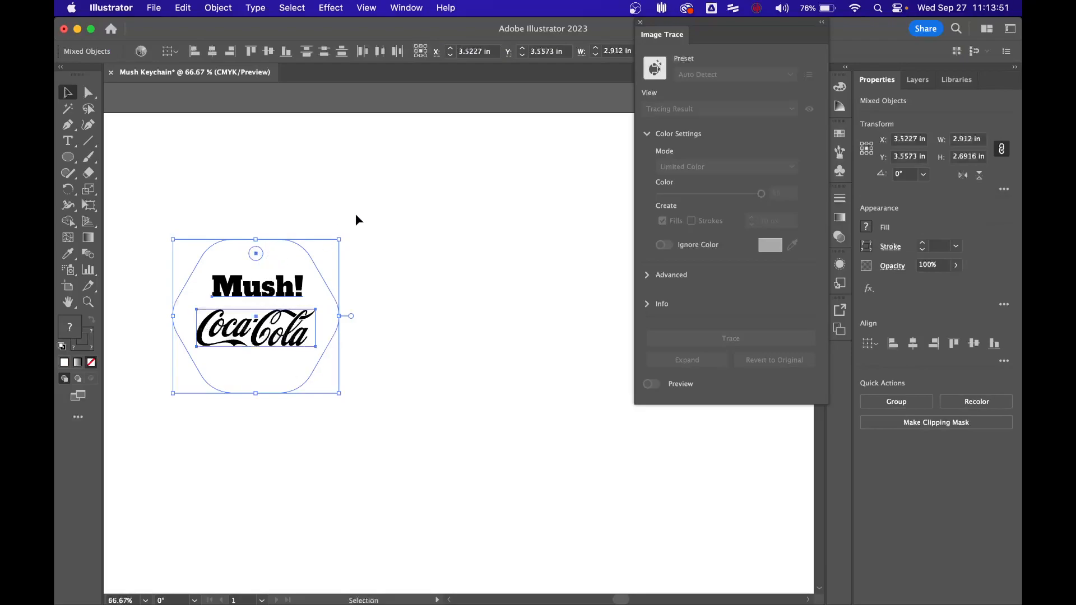
{"action": "left_click", "coordinate": [275, 193]}
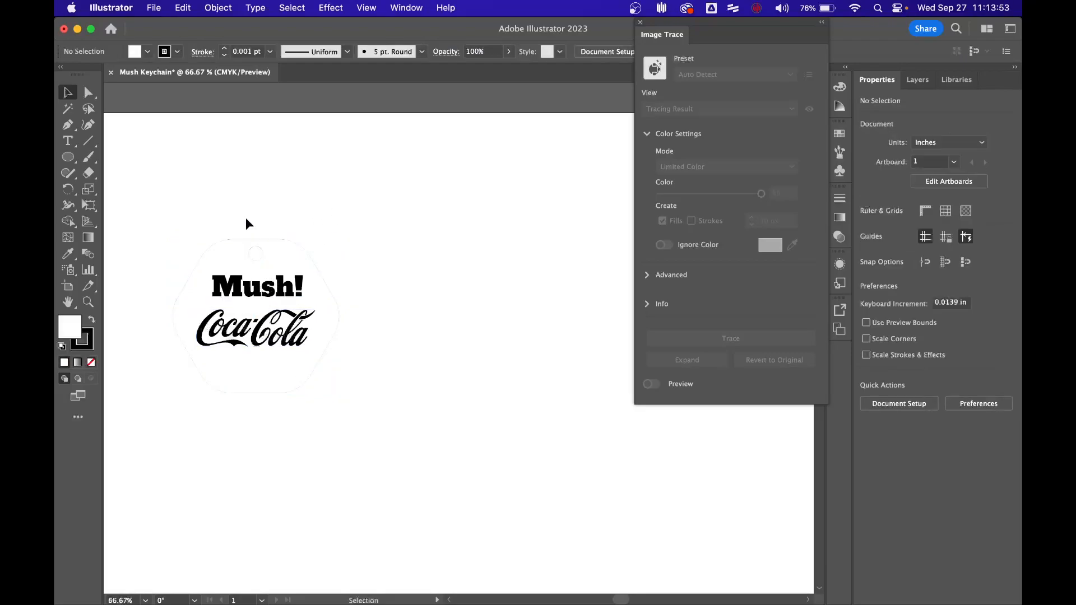